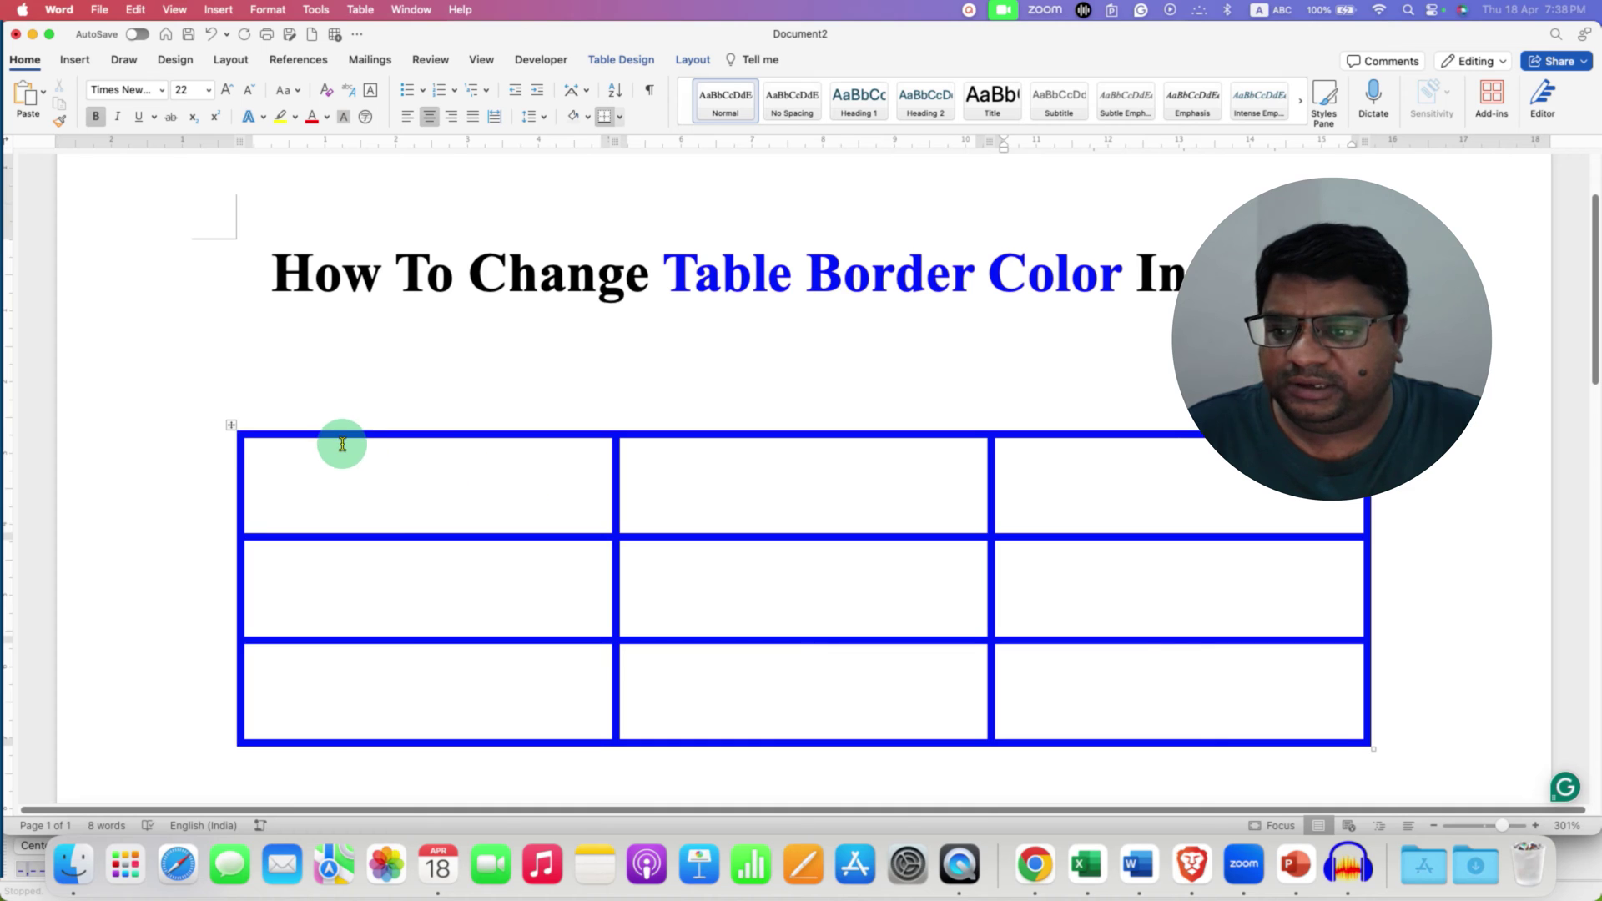
- Remove the existing blue-bordered table so only the title remains
key("super+z")
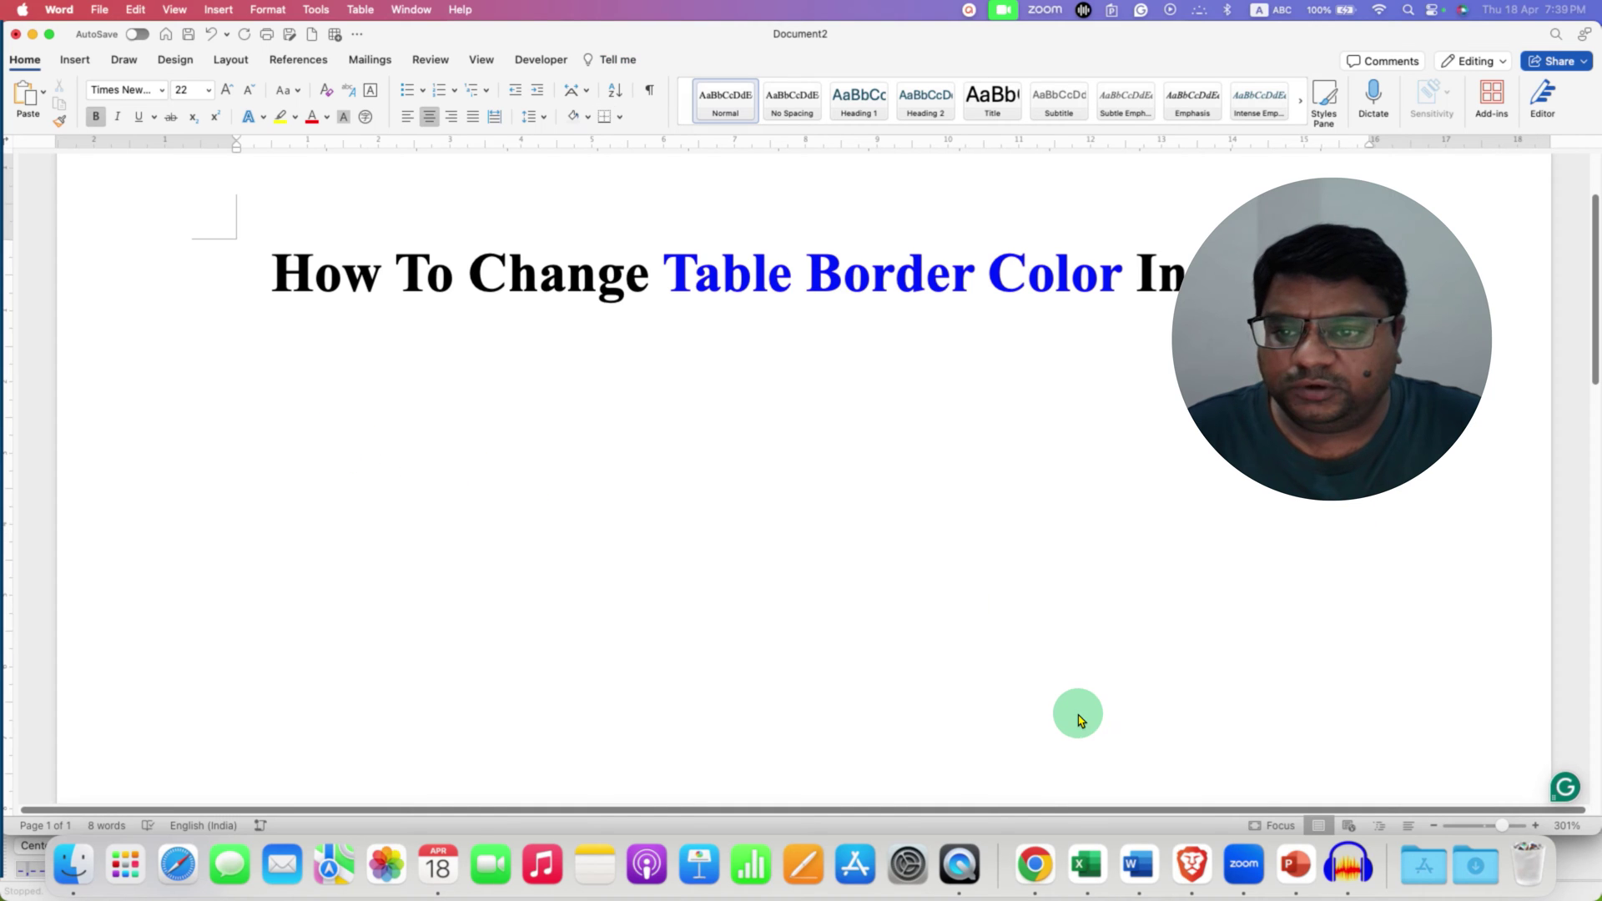
- Insert a new 3x3 table below the title from the Insert tab
left_click(83, 66)
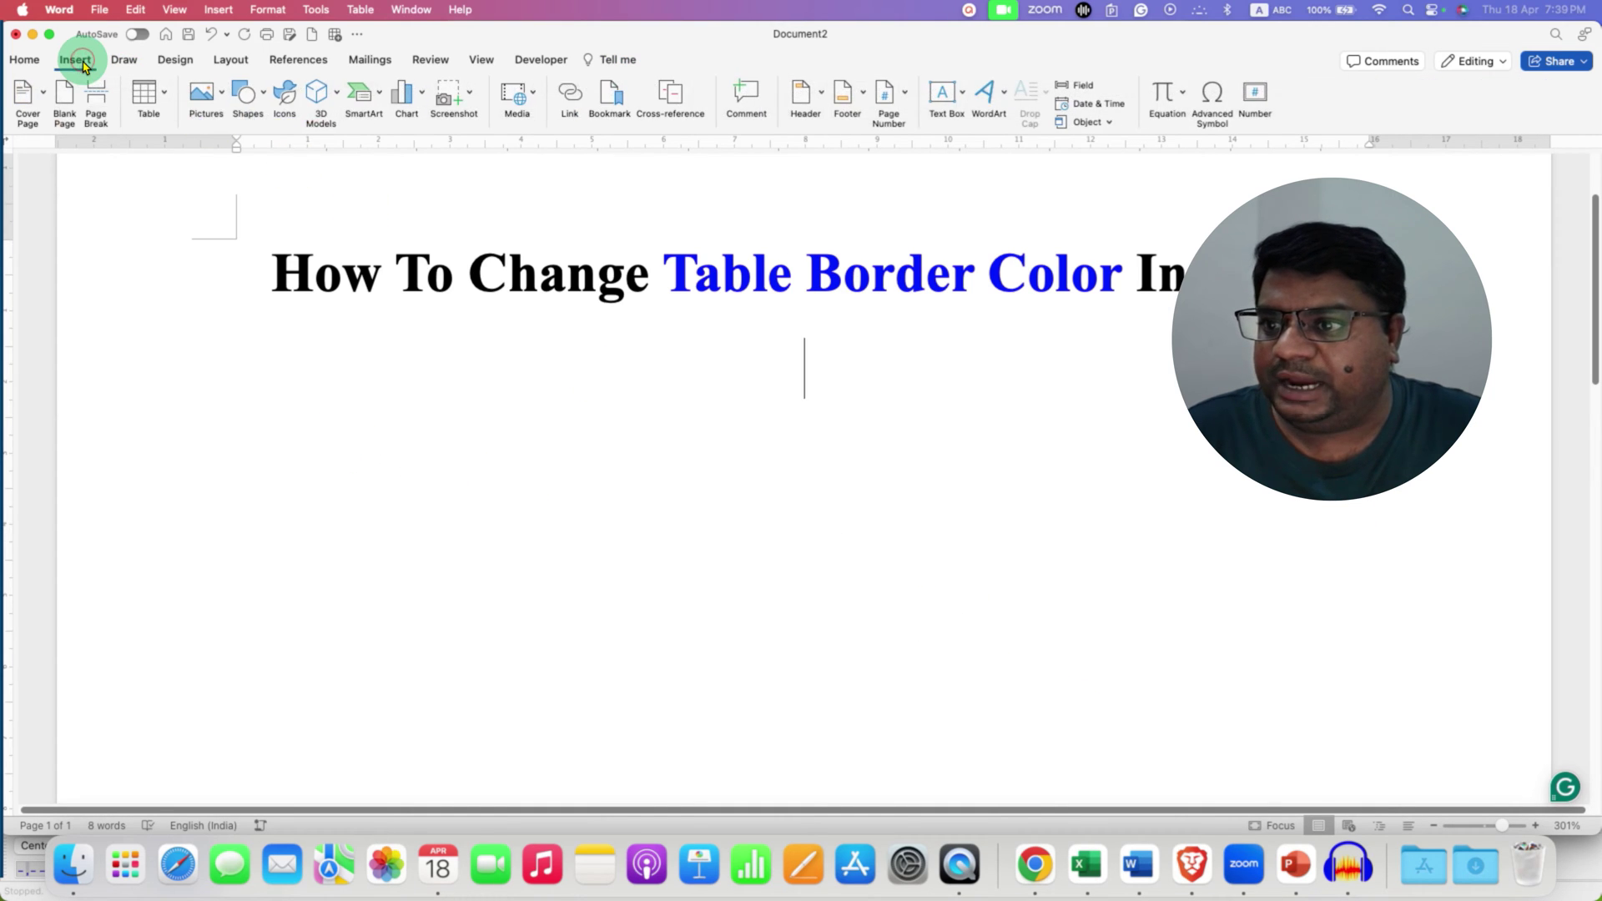
left_click(140, 98)
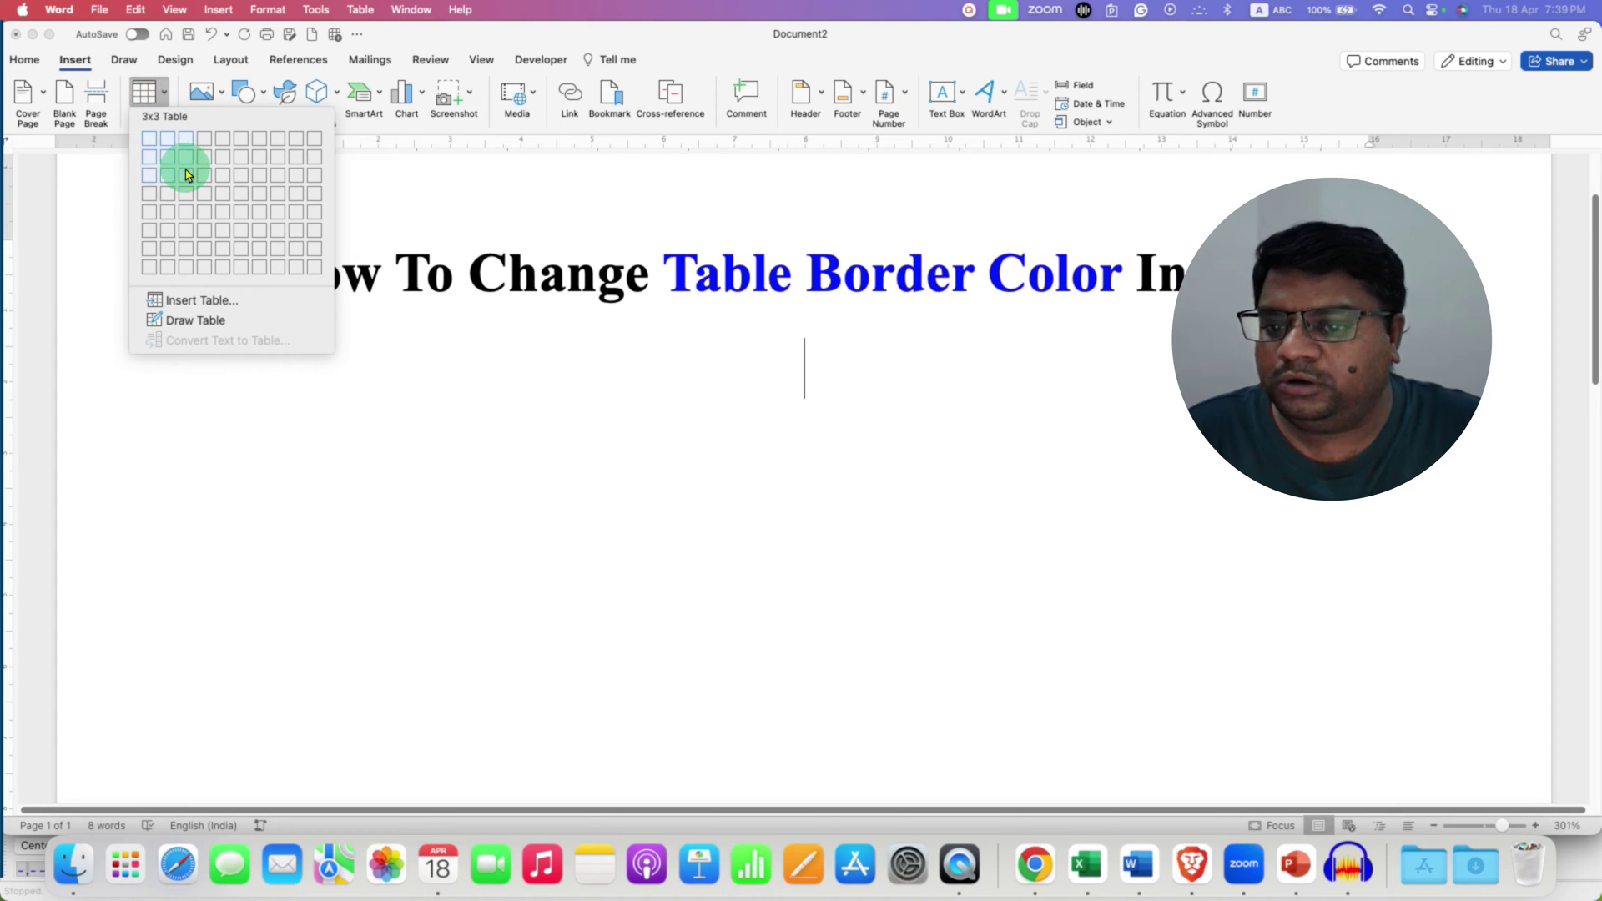
left_click(187, 174)
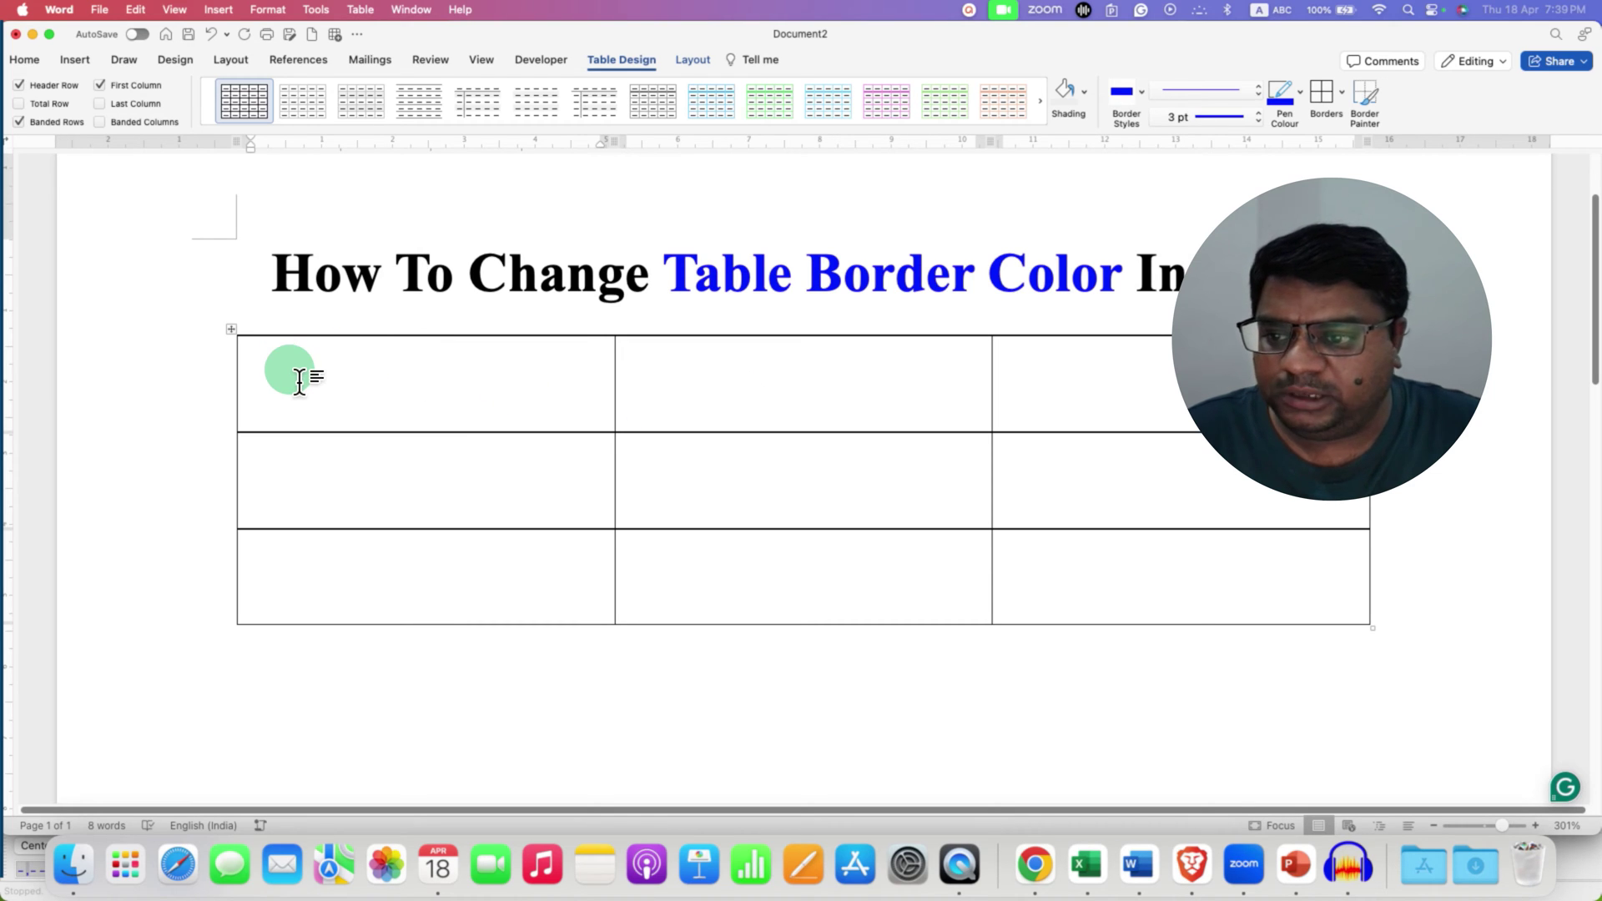
- Select the whole table and open Borders and Shading from the Home Borders menu
left_click(243, 340)
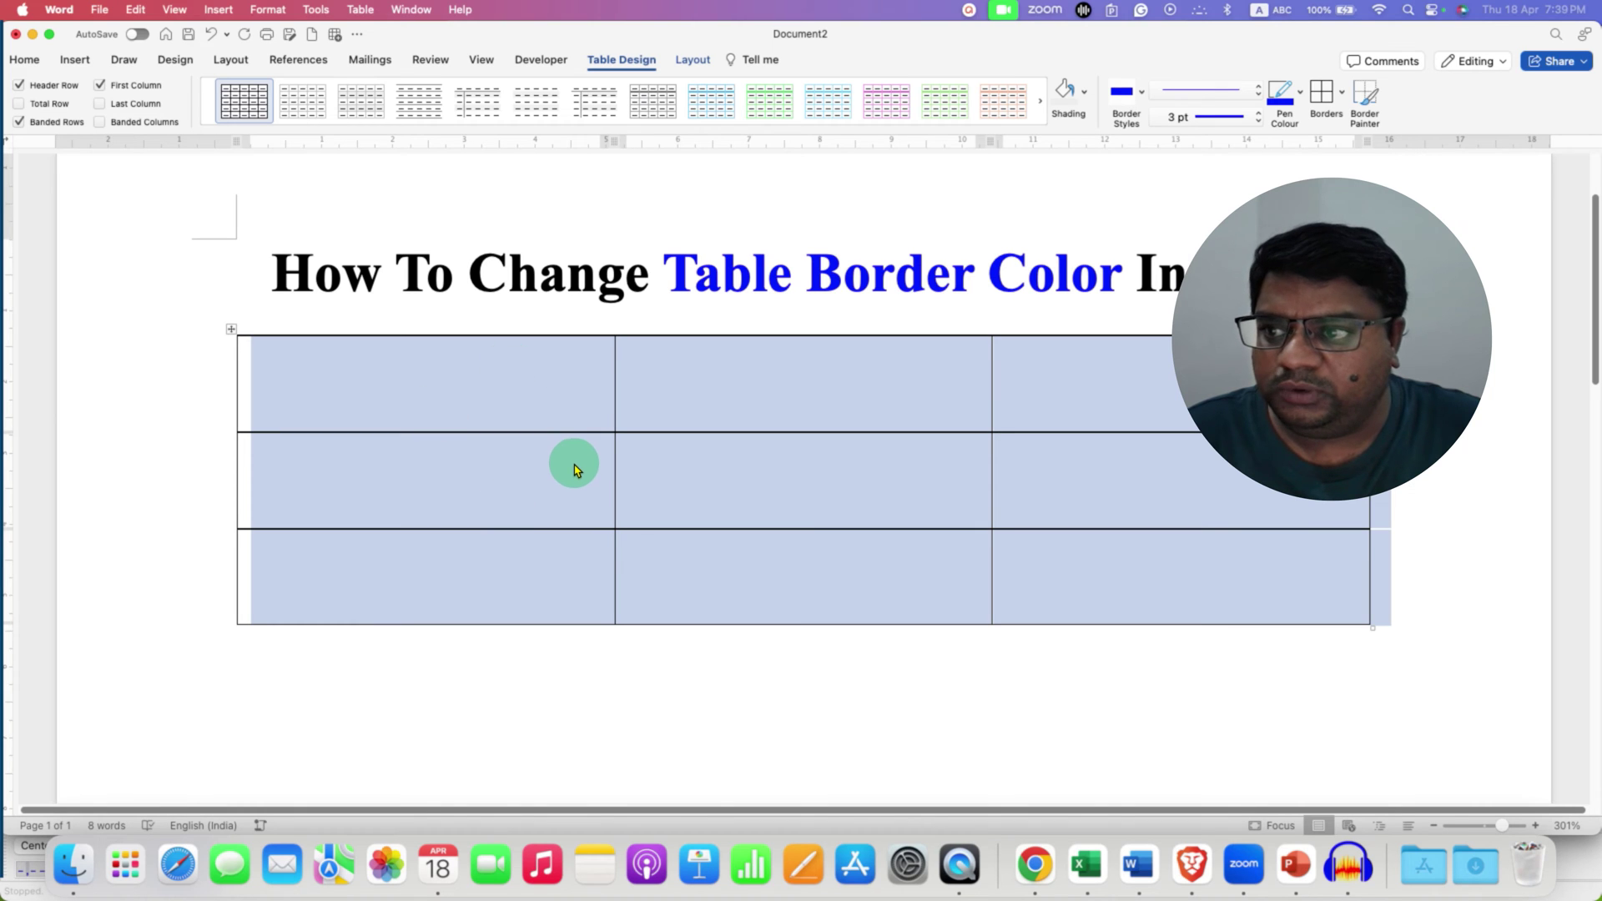
left_click(34, 60)
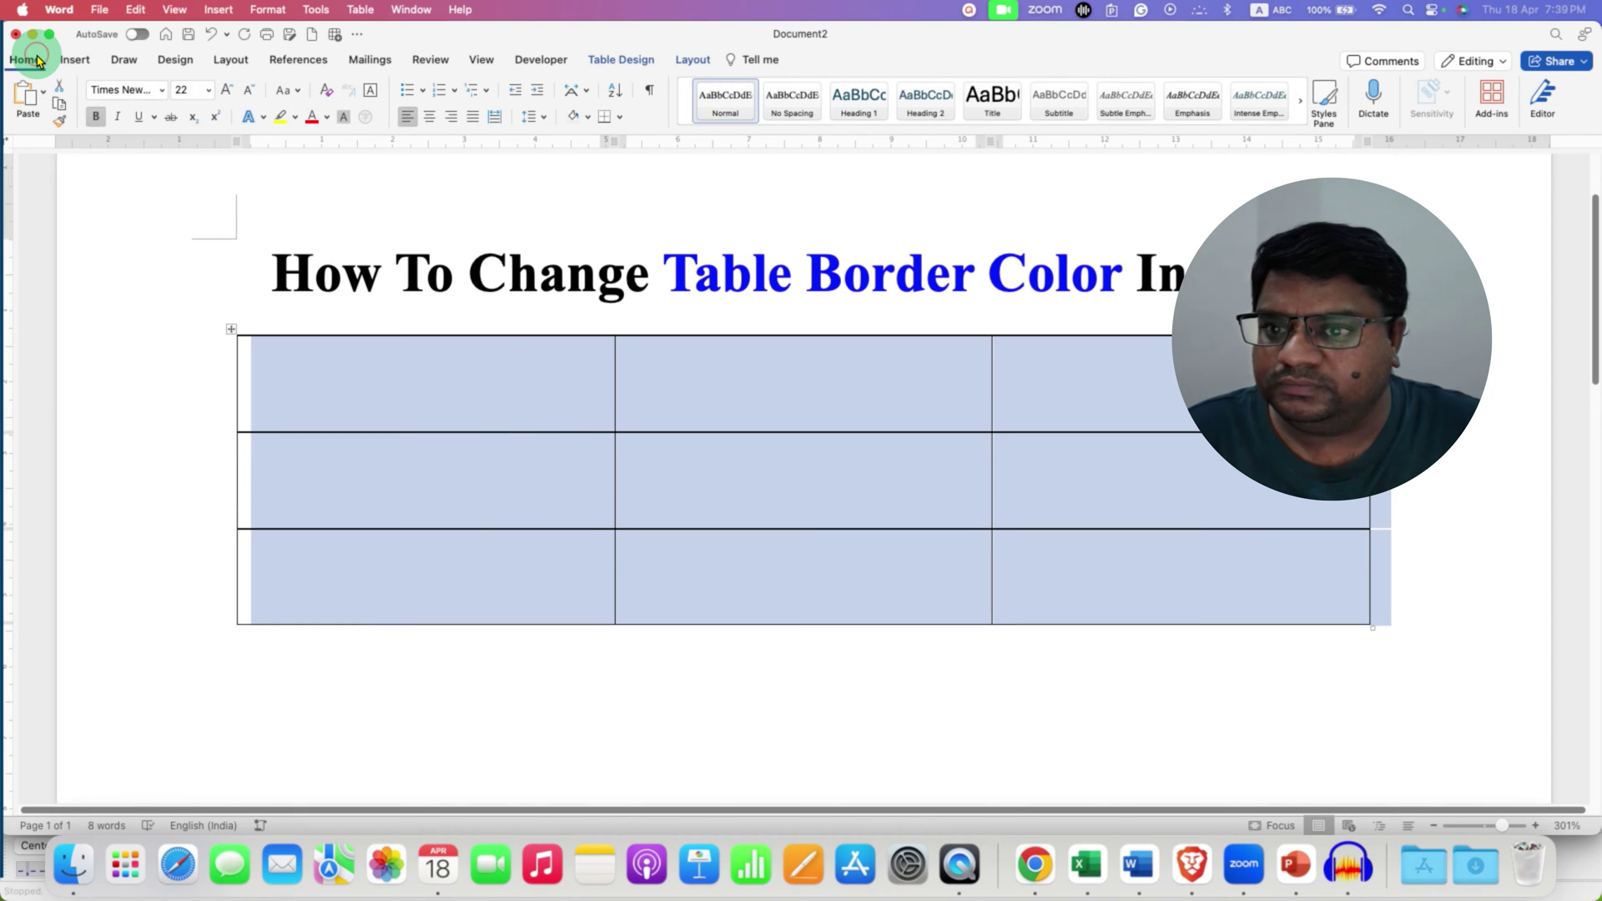
left_click(621, 121)
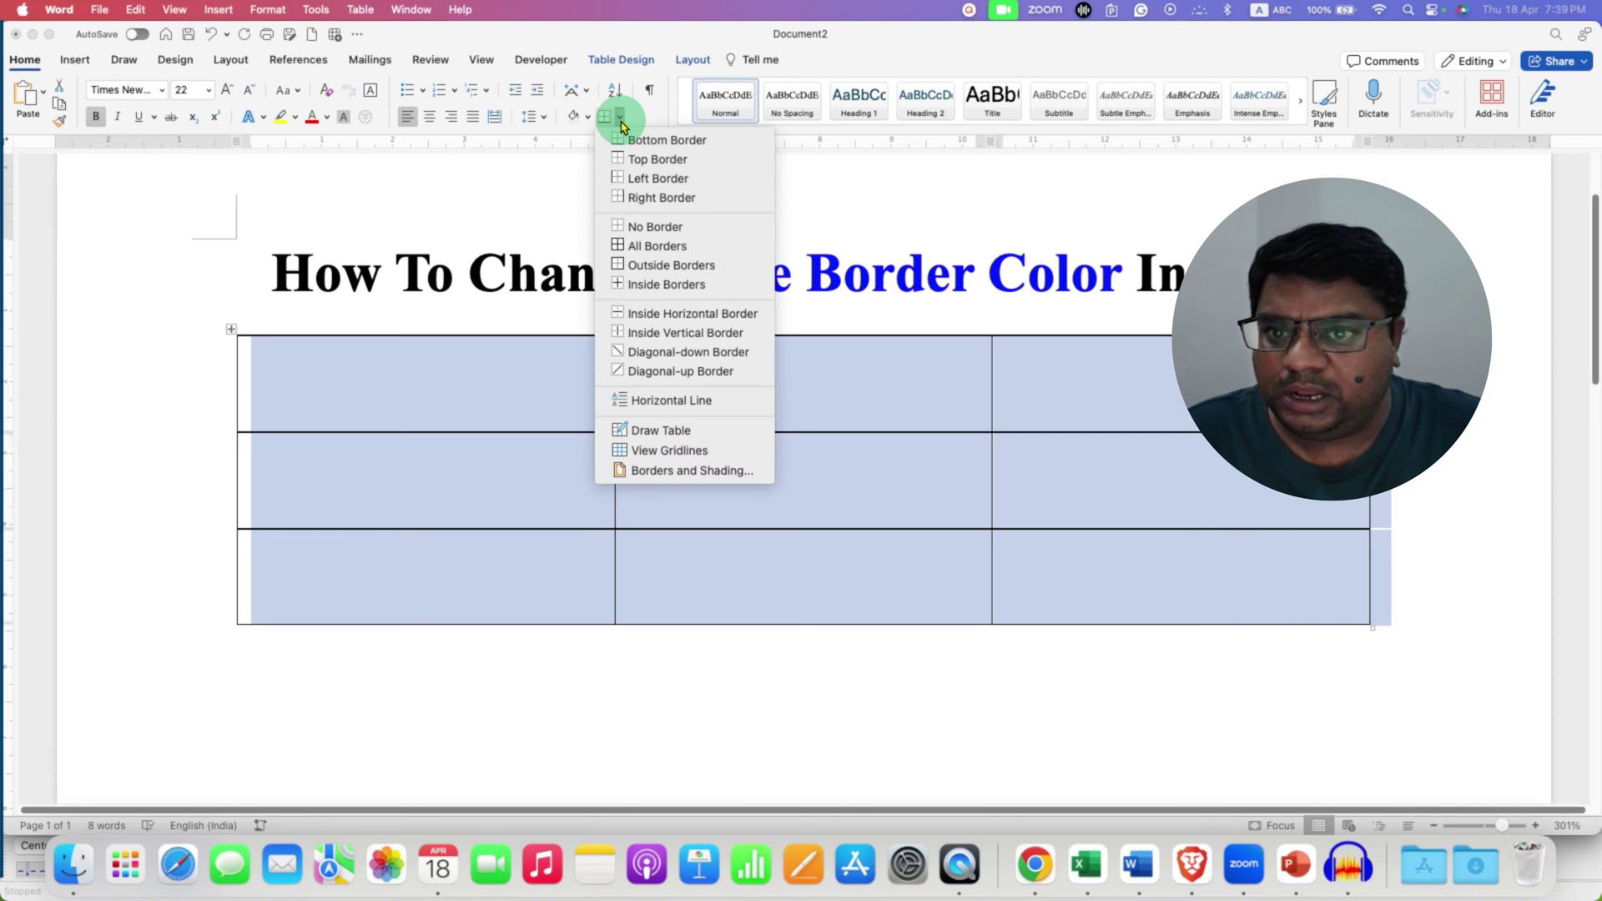
left_click(729, 472)
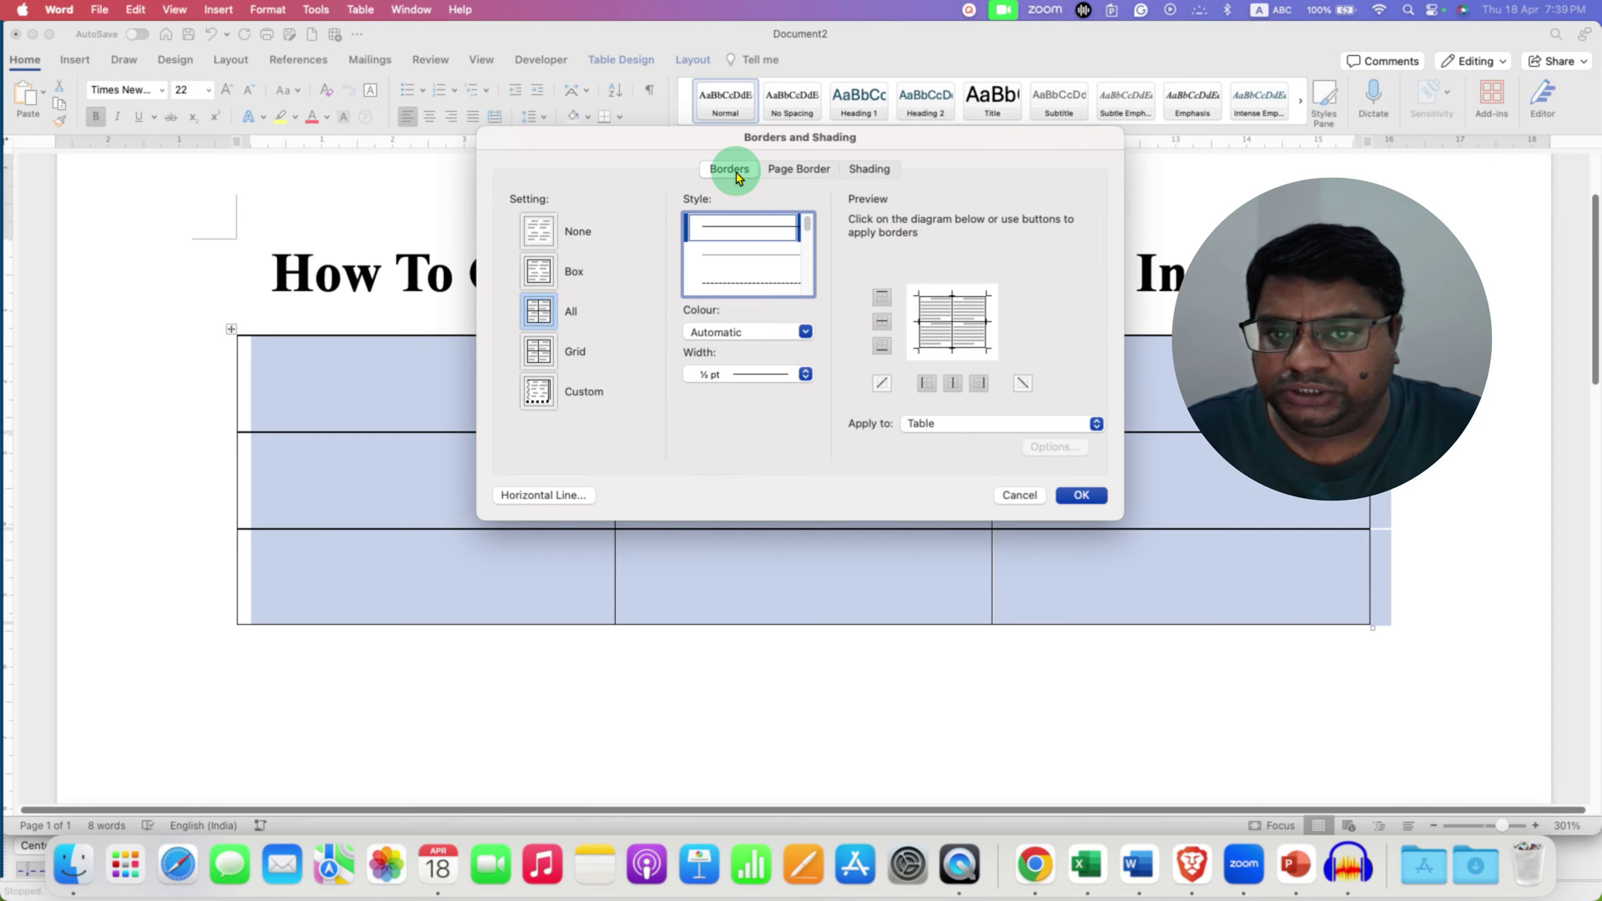
- Move the Borders and Shading dialog lower on the screen
left_click_drag(733, 139, 764, 295)
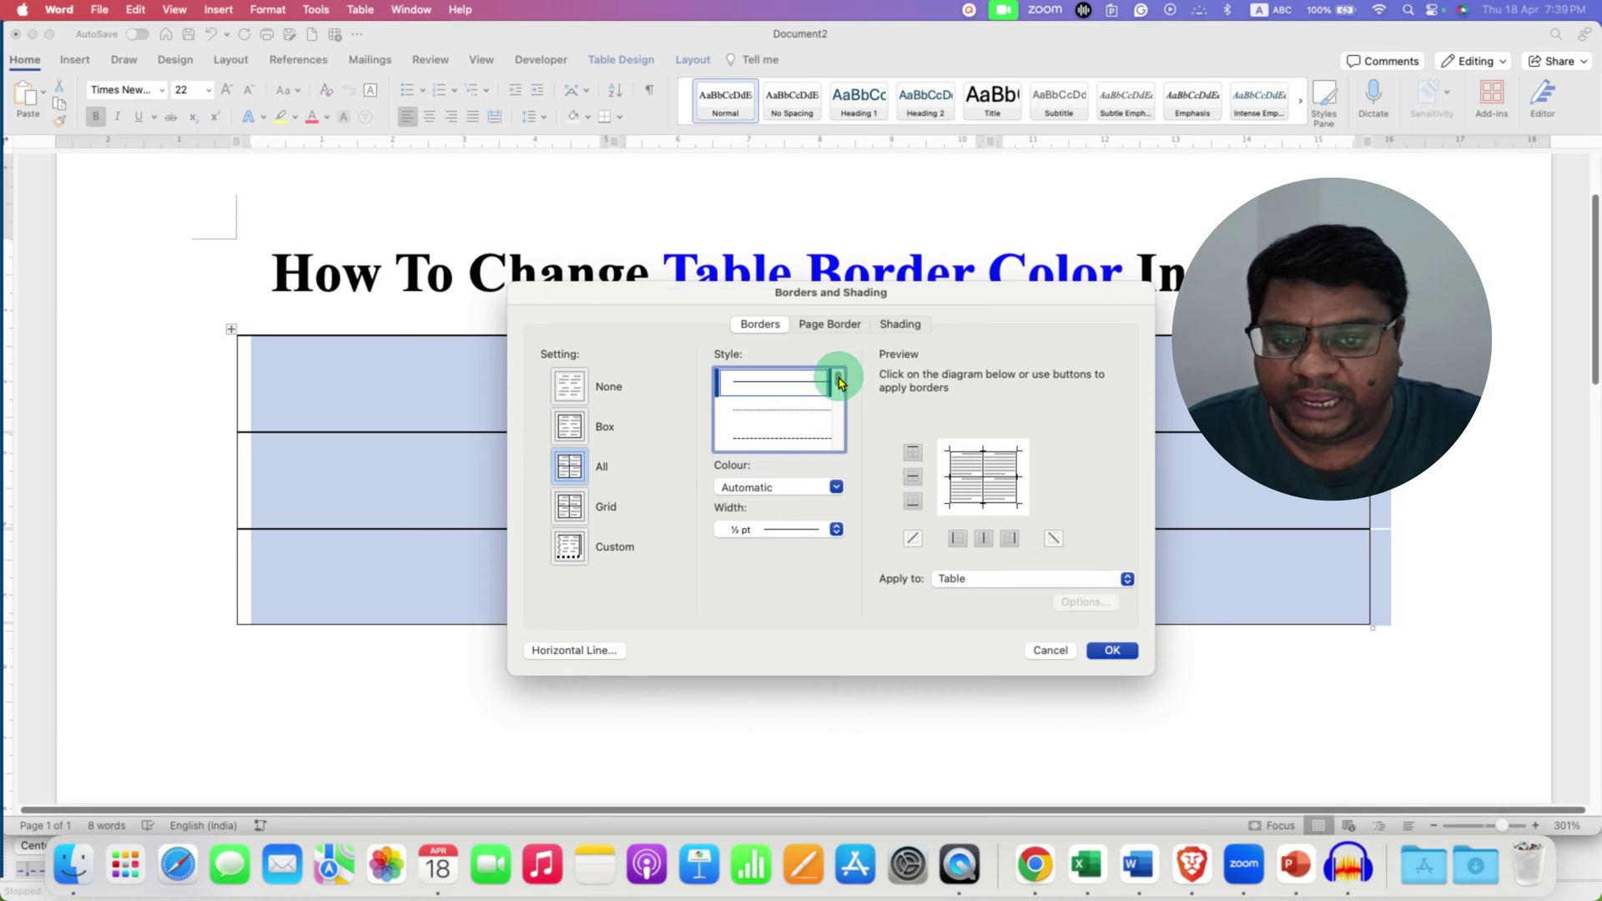
scroll(838, 379, "down", 2)
scroll(840, 380, "up", 2)
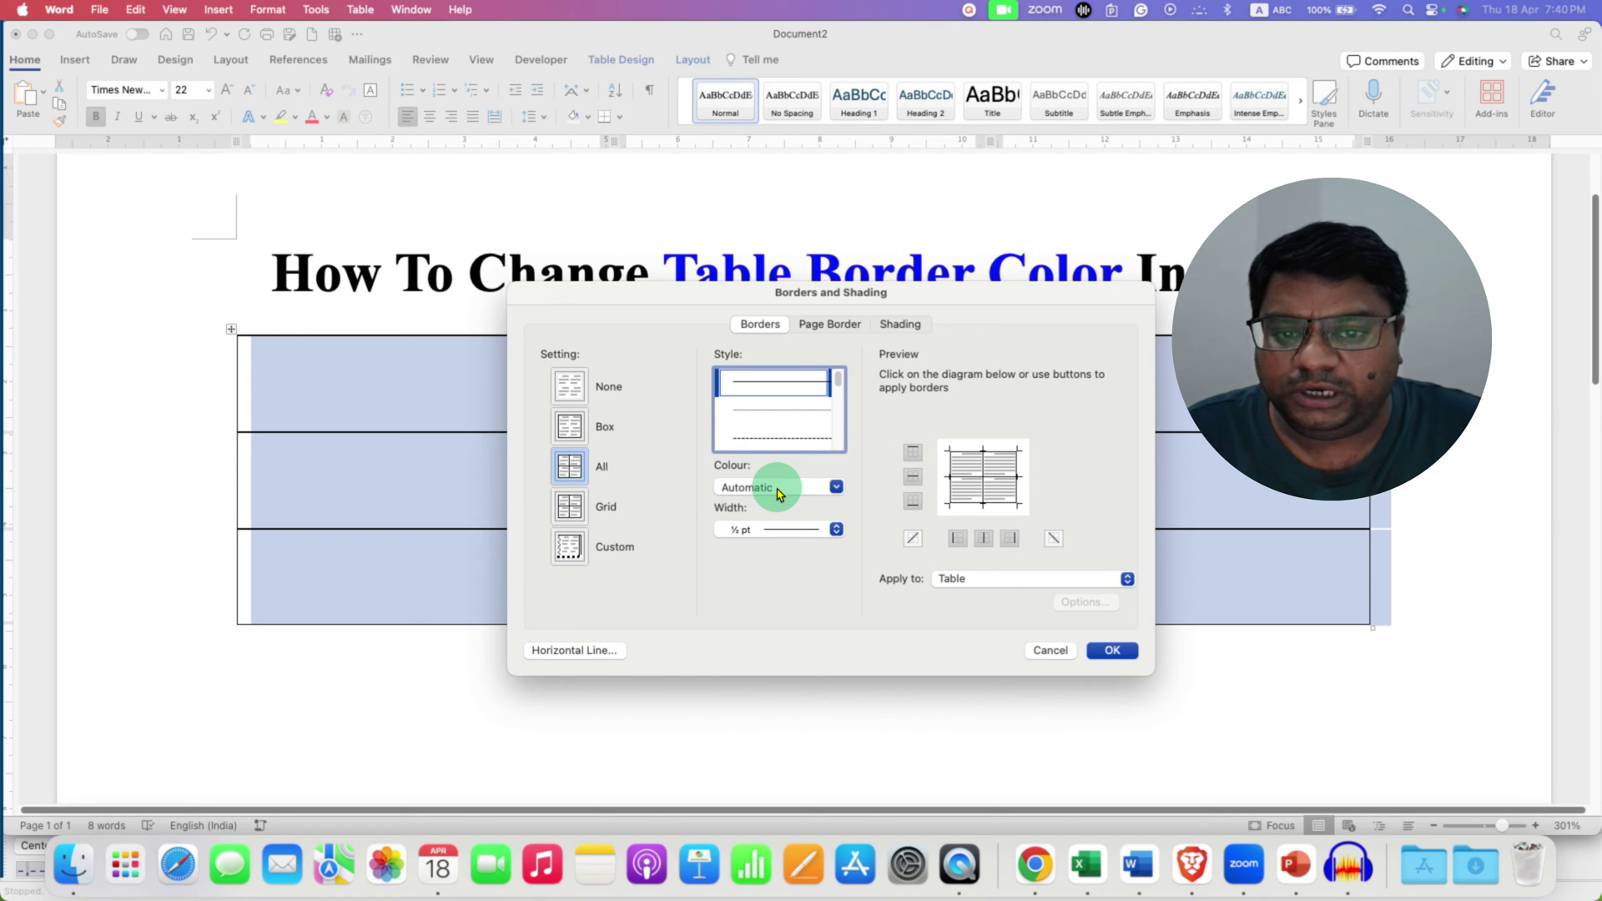
left_click_drag(816, 293, 815, 317)
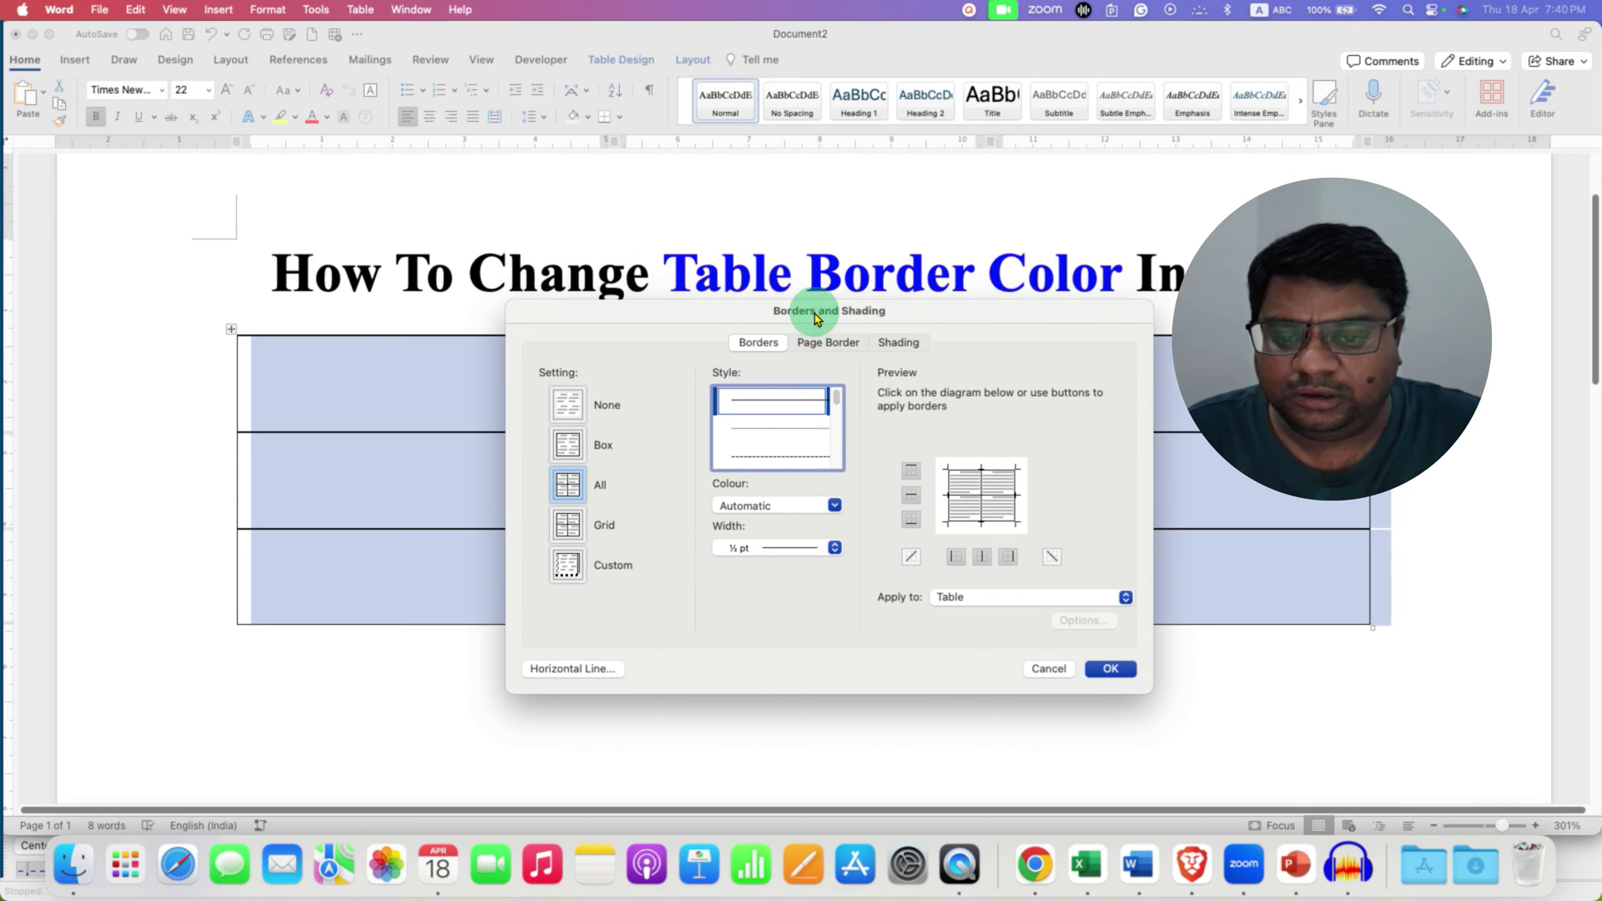
- Apply 3 pt blue borders to the whole table and confirm the dialog
left_click(835, 506)
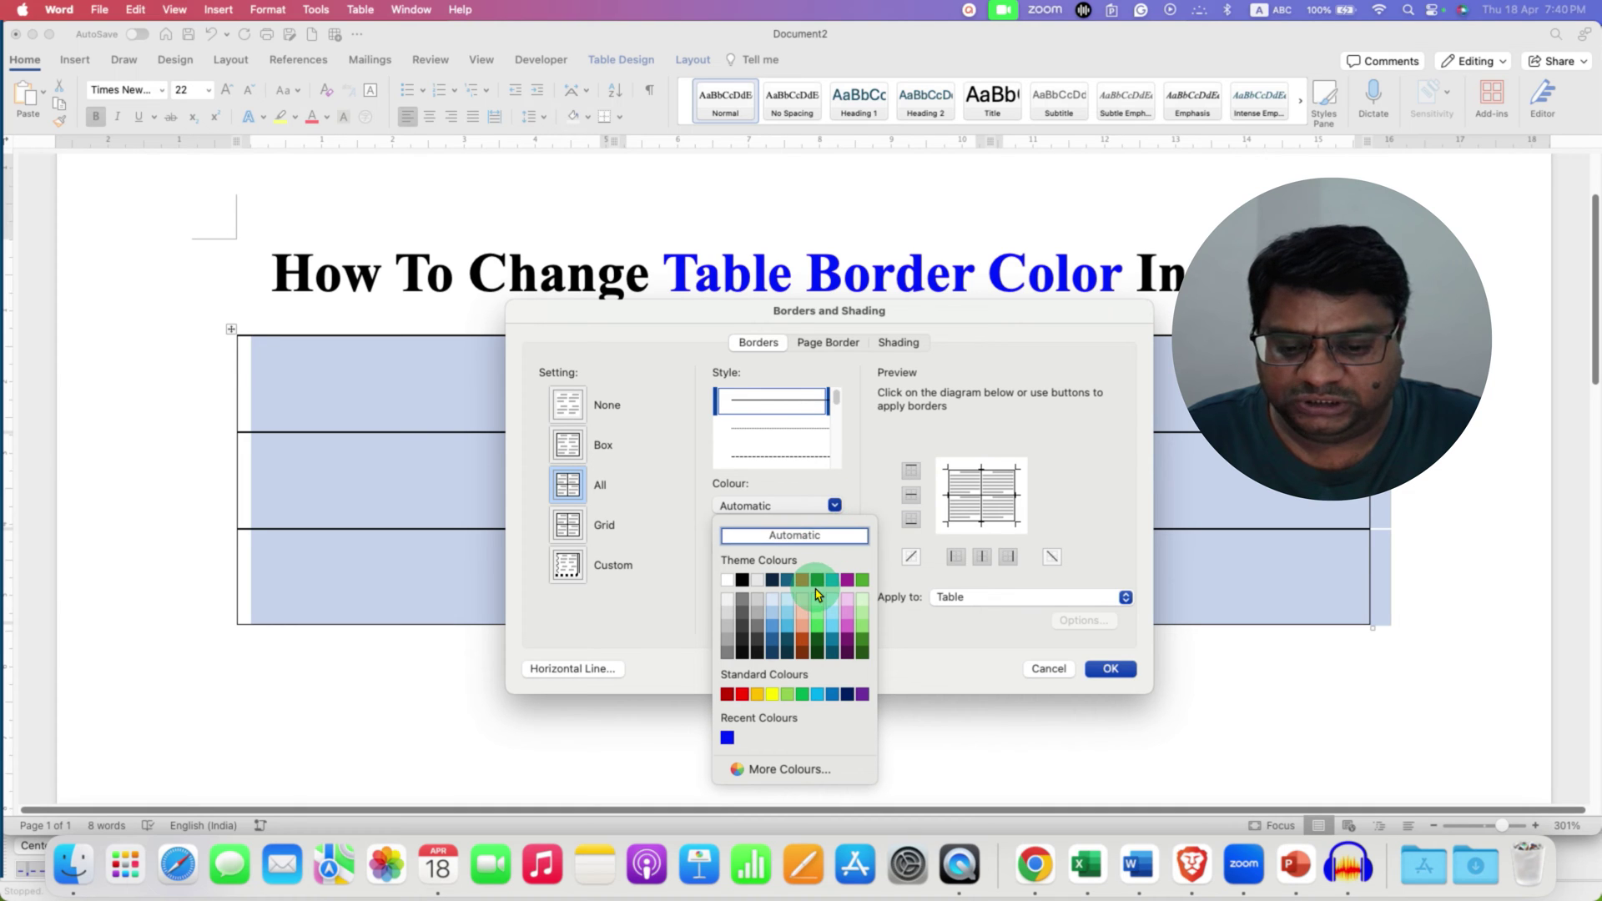
left_click(727, 739)
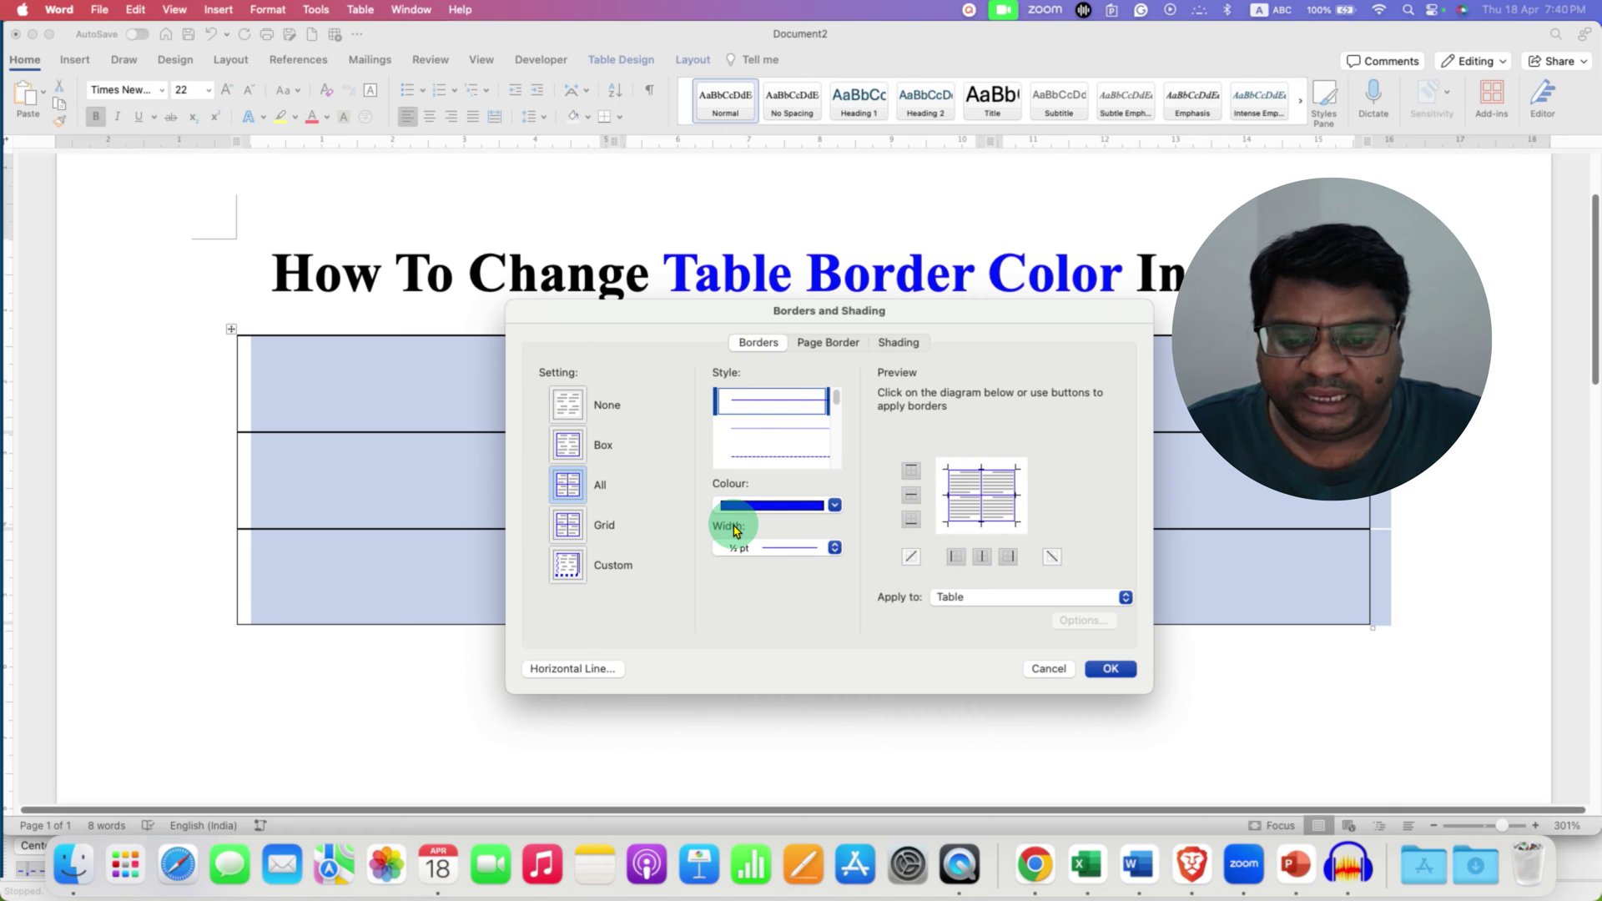
left_click(782, 548)
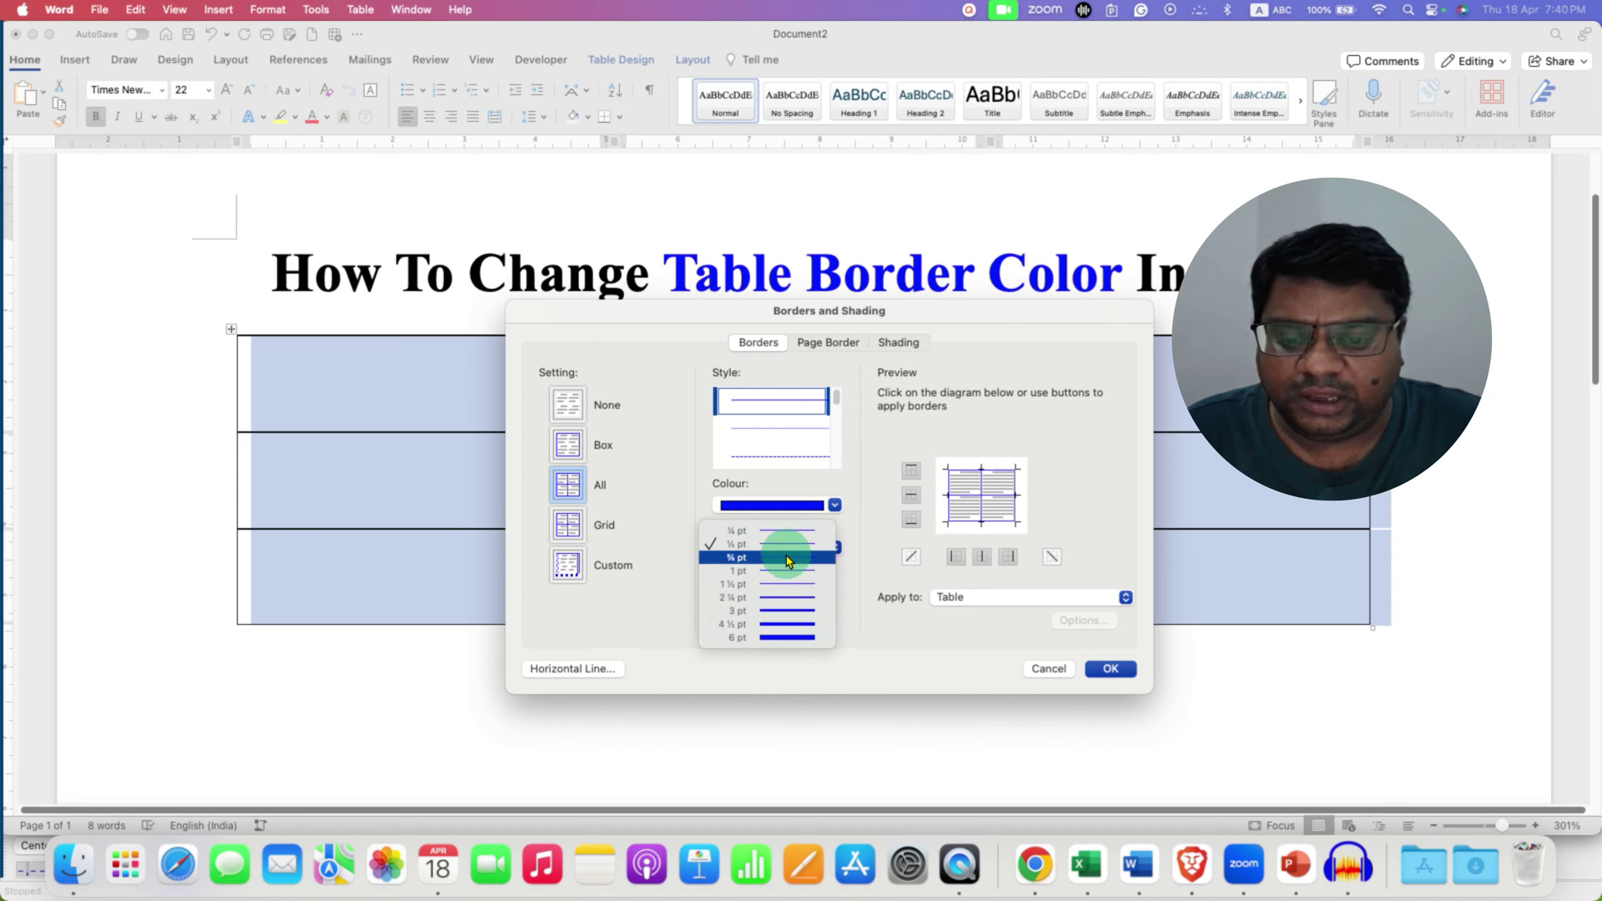
left_click(791, 612)
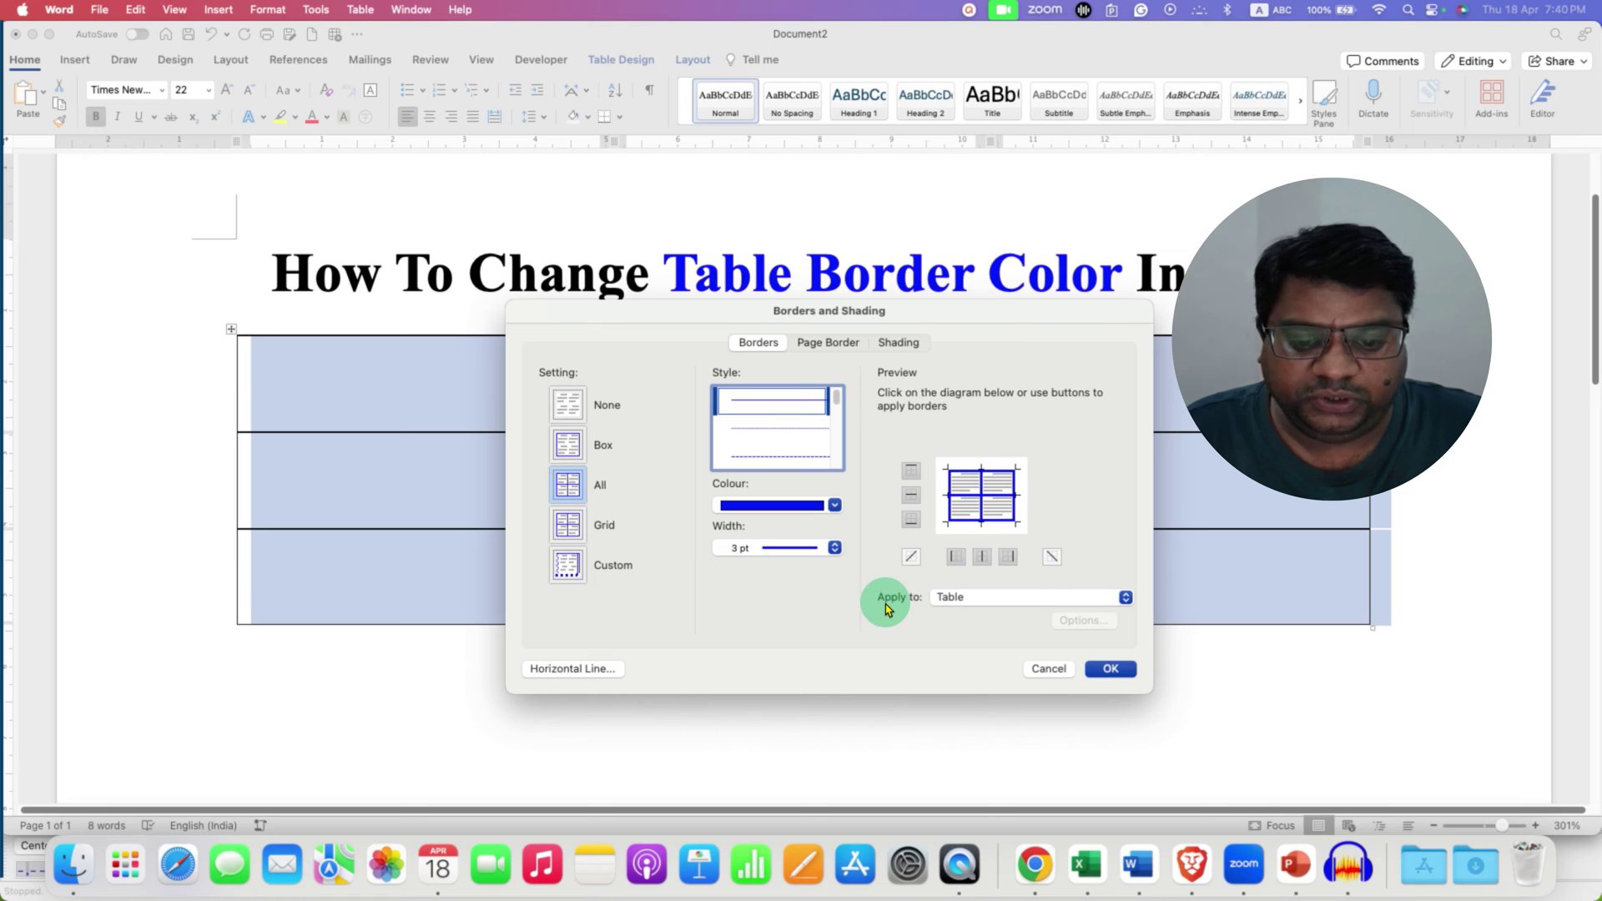
left_click(999, 596)
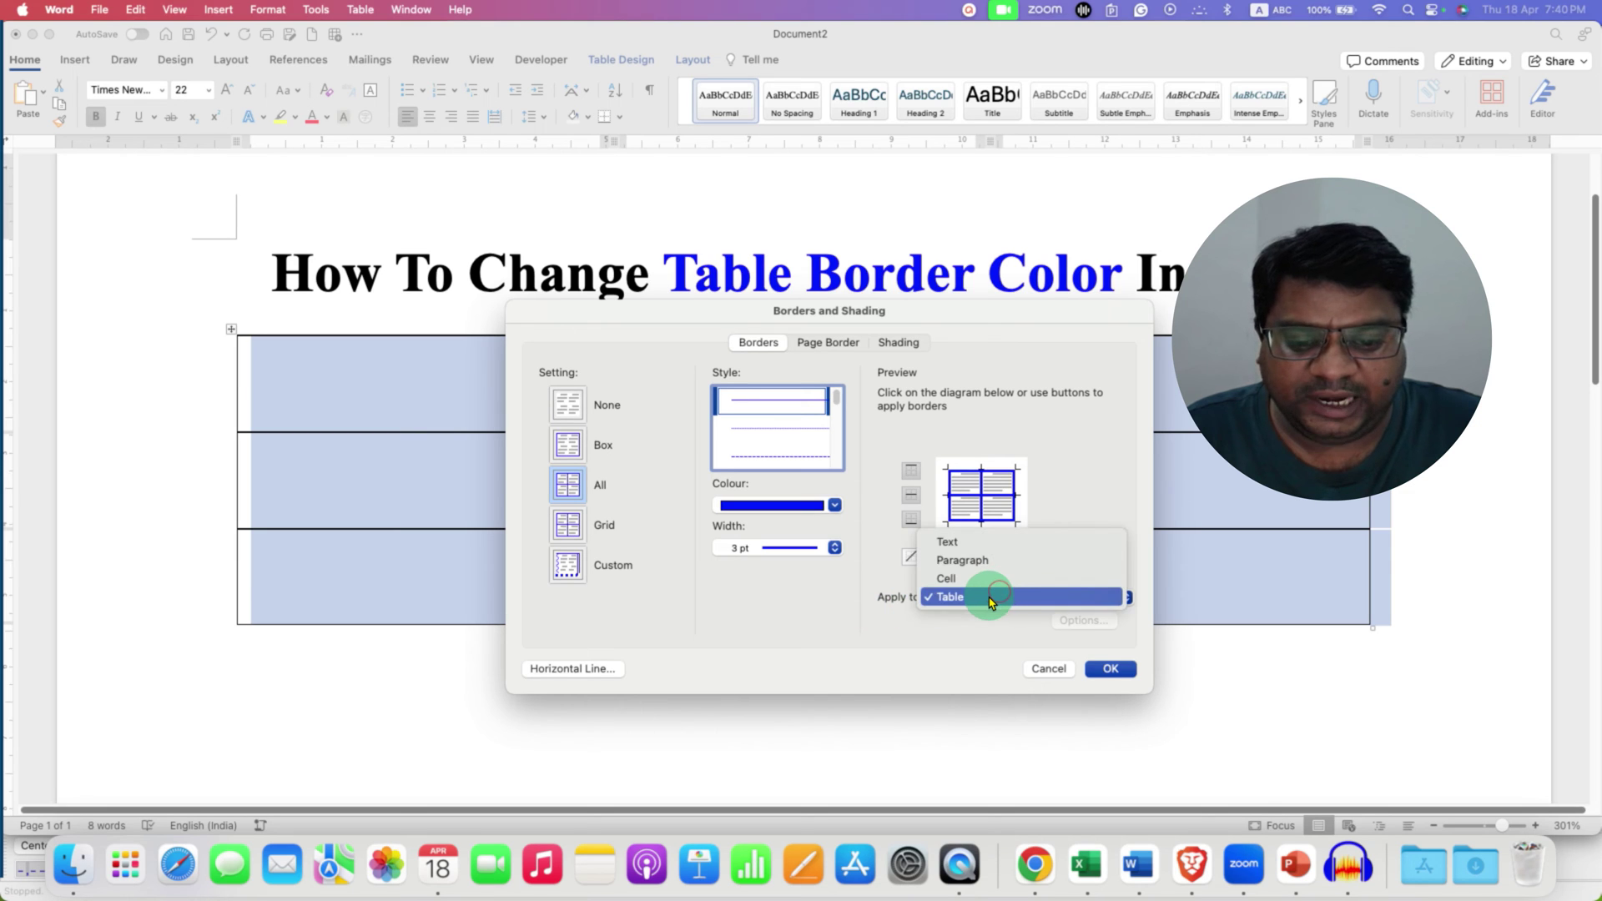
left_click(991, 597)
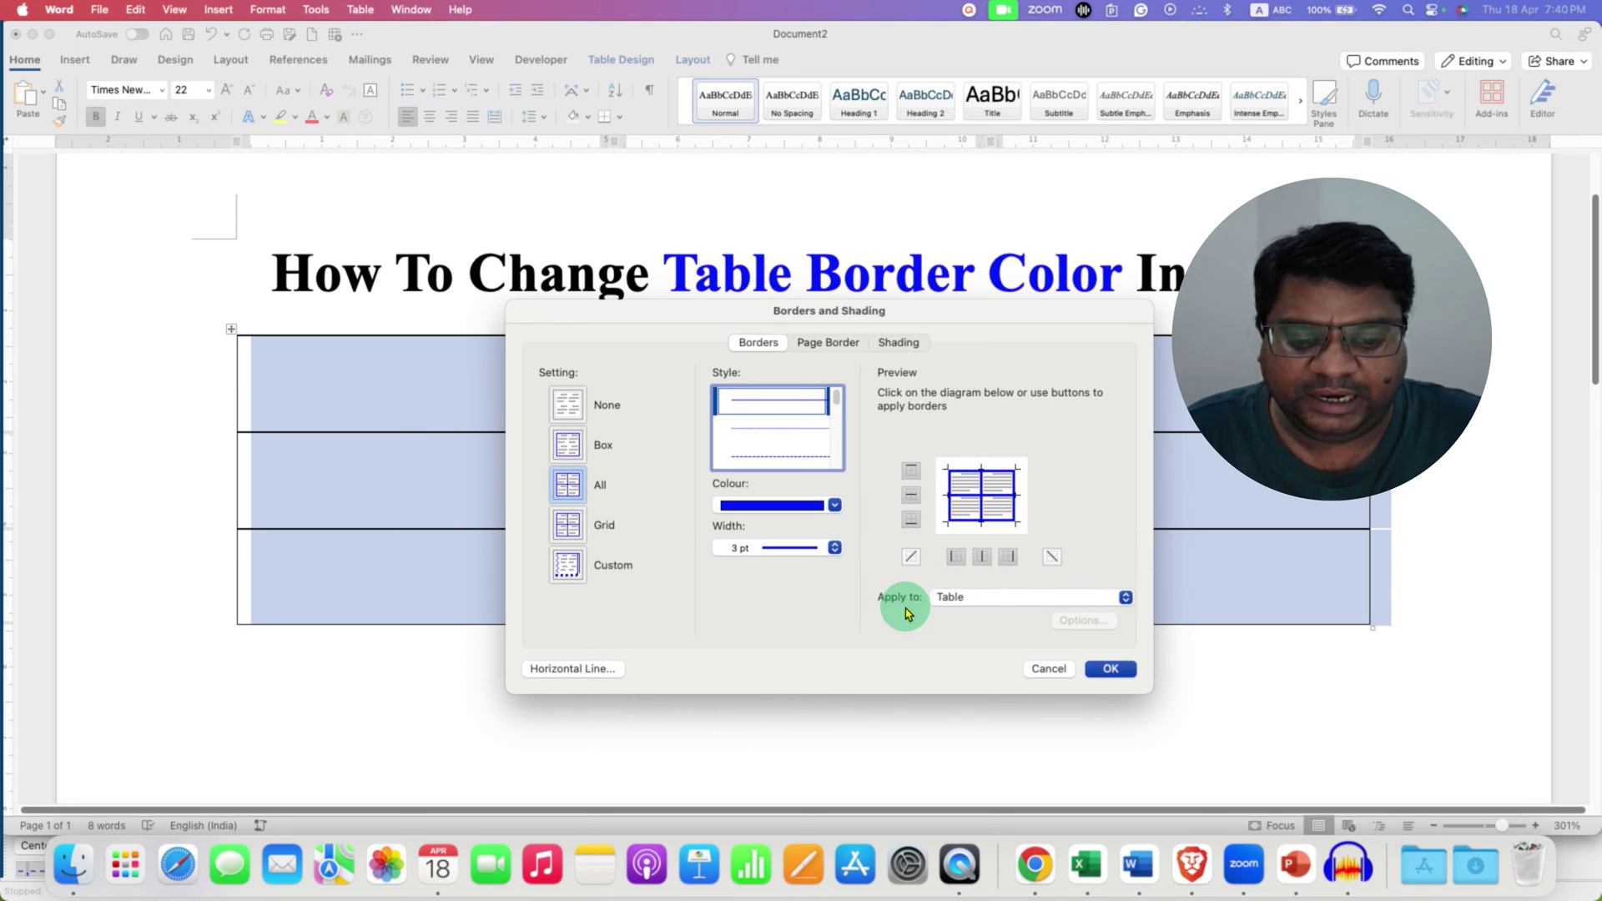
left_click(1112, 672)
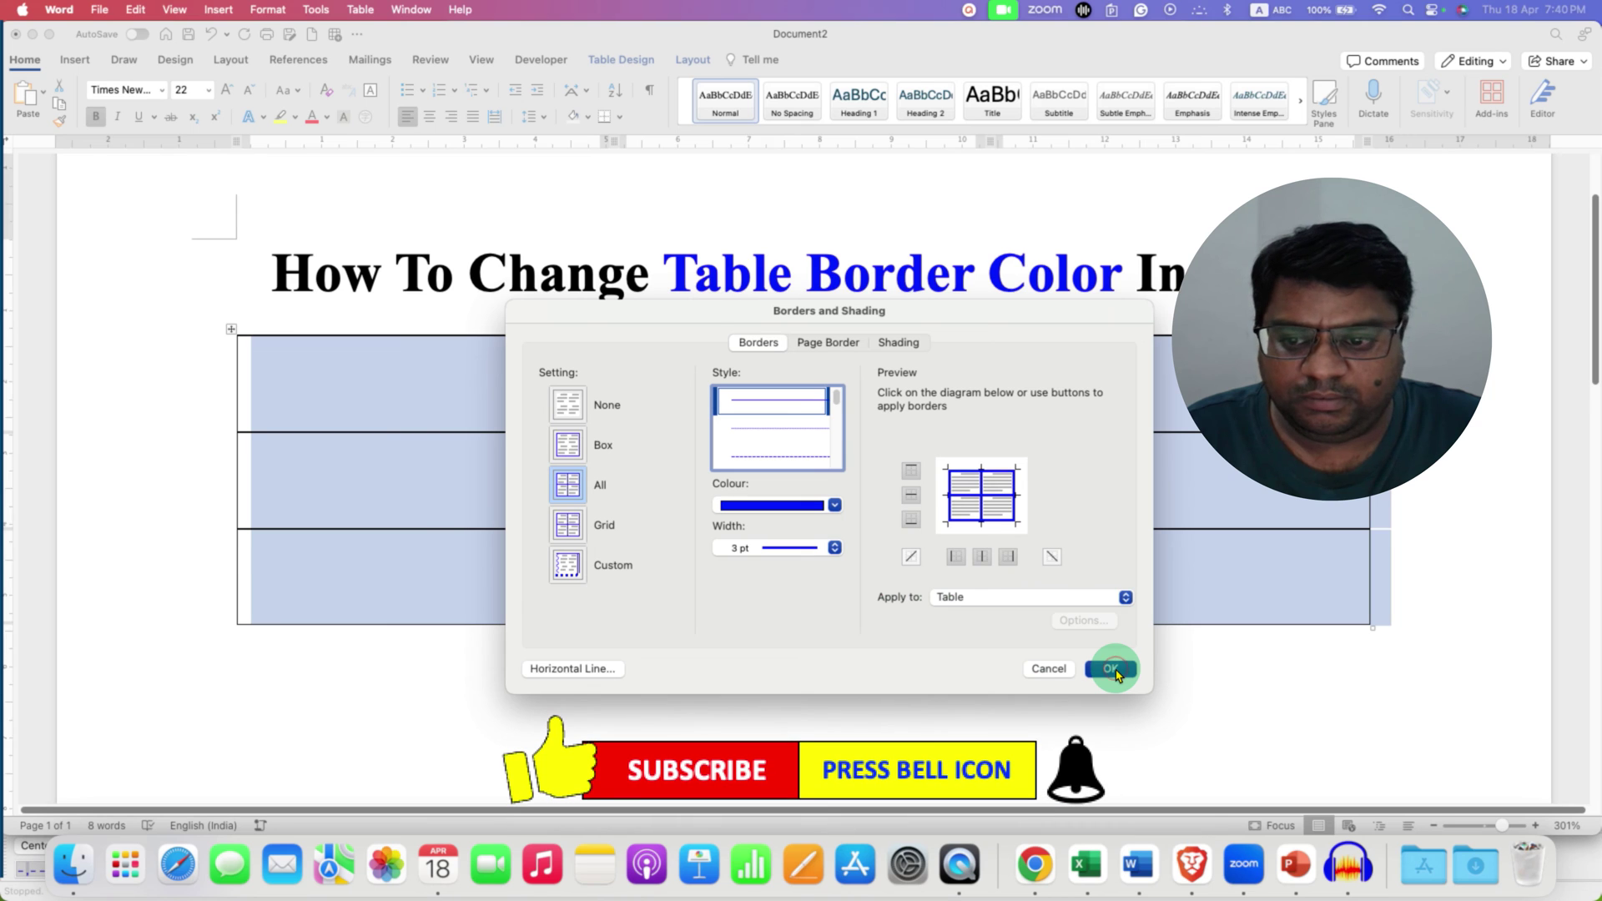
left_click(1113, 669)
left_click(885, 290)
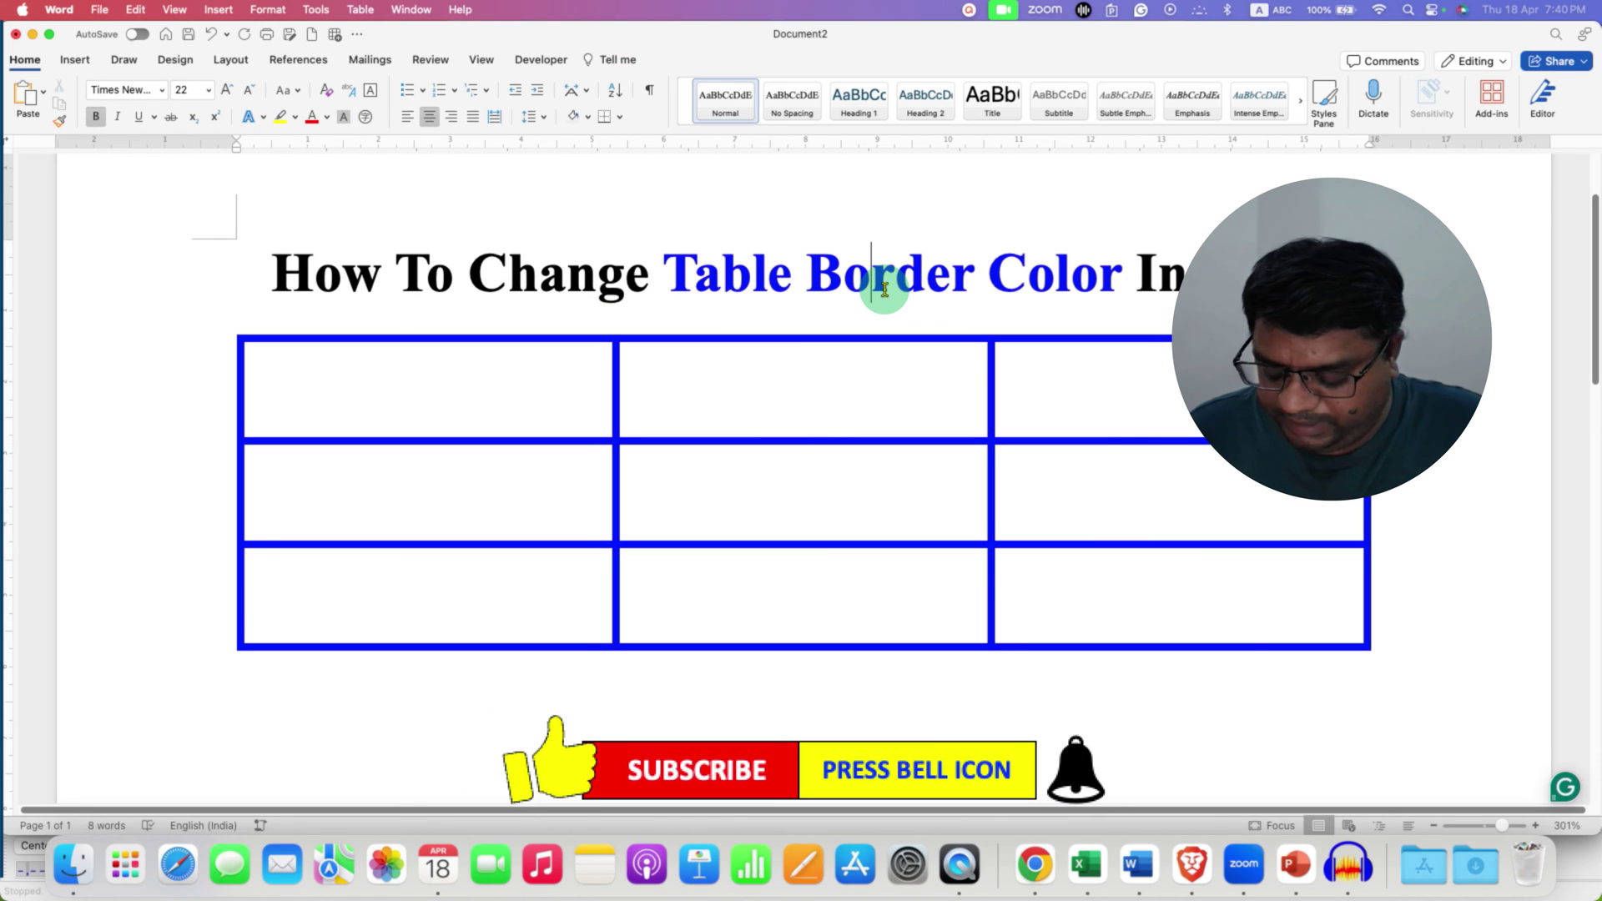
- Undo the blue table borders and reselect the entire table
key("super+z")
left_click(403, 402)
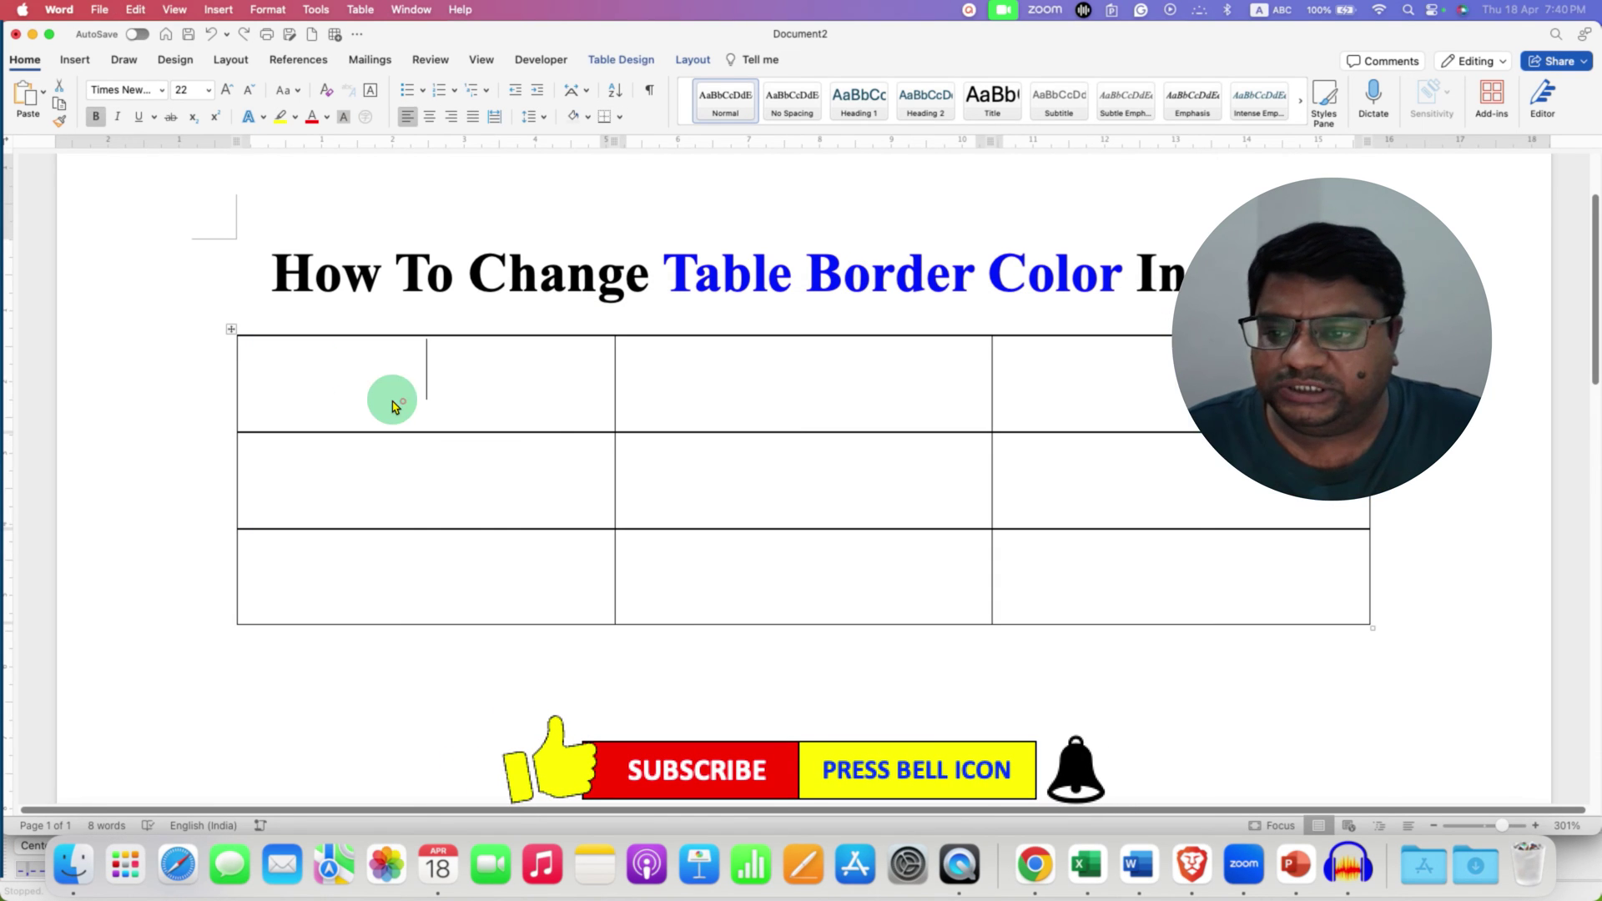
left_click(240, 337)
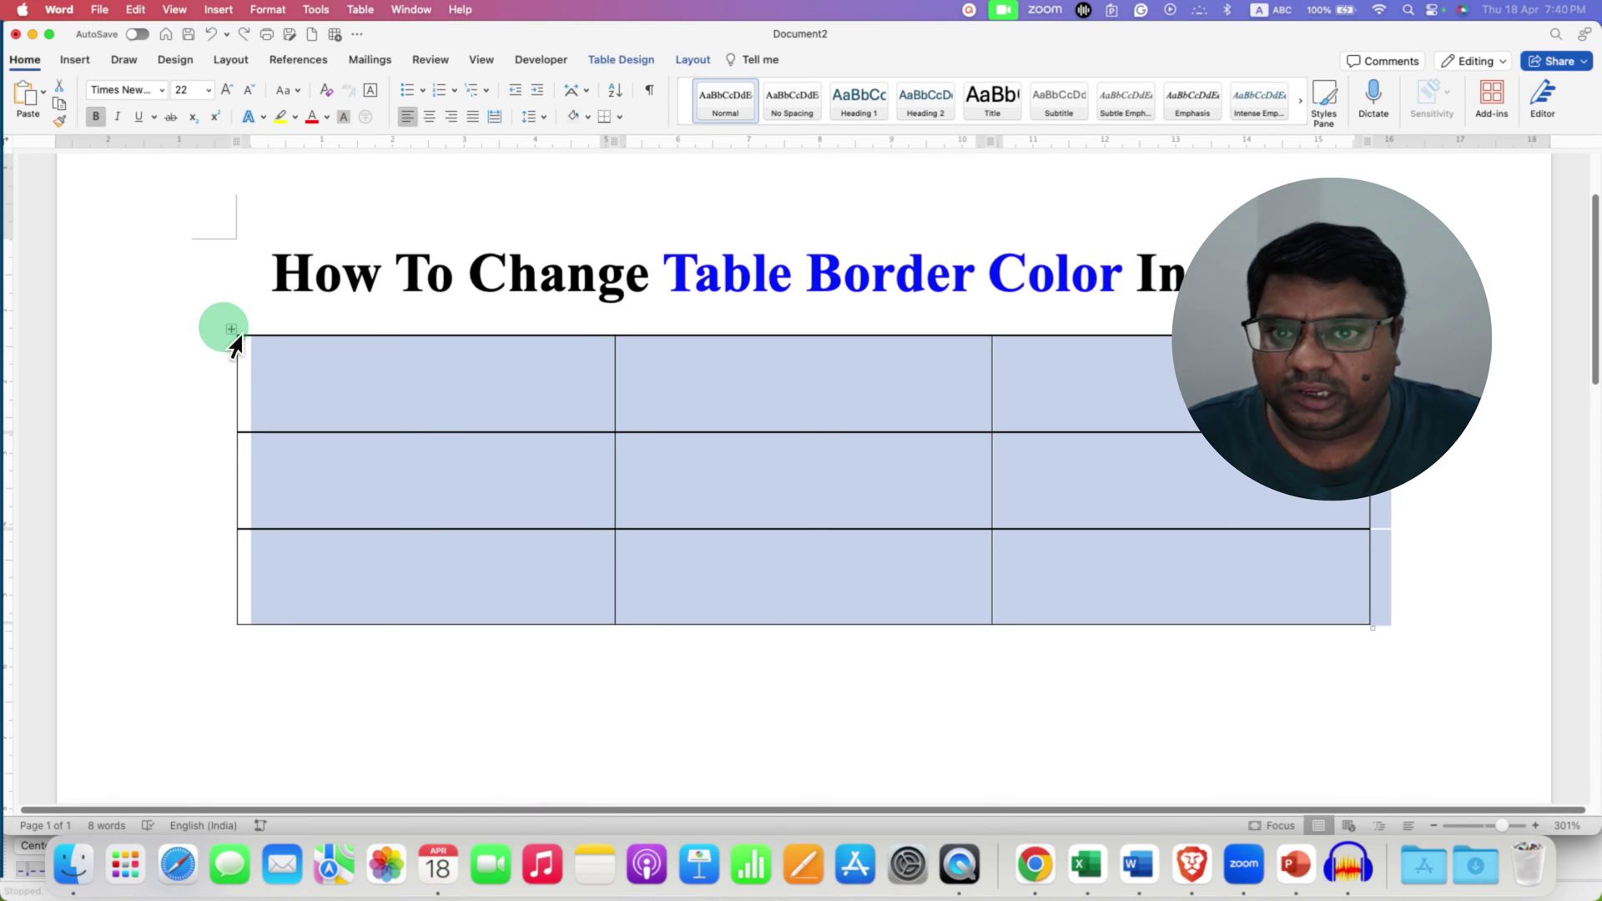
- Set the Table Design border pen to a single solid line, 3 pt, red
left_click(604, 63)
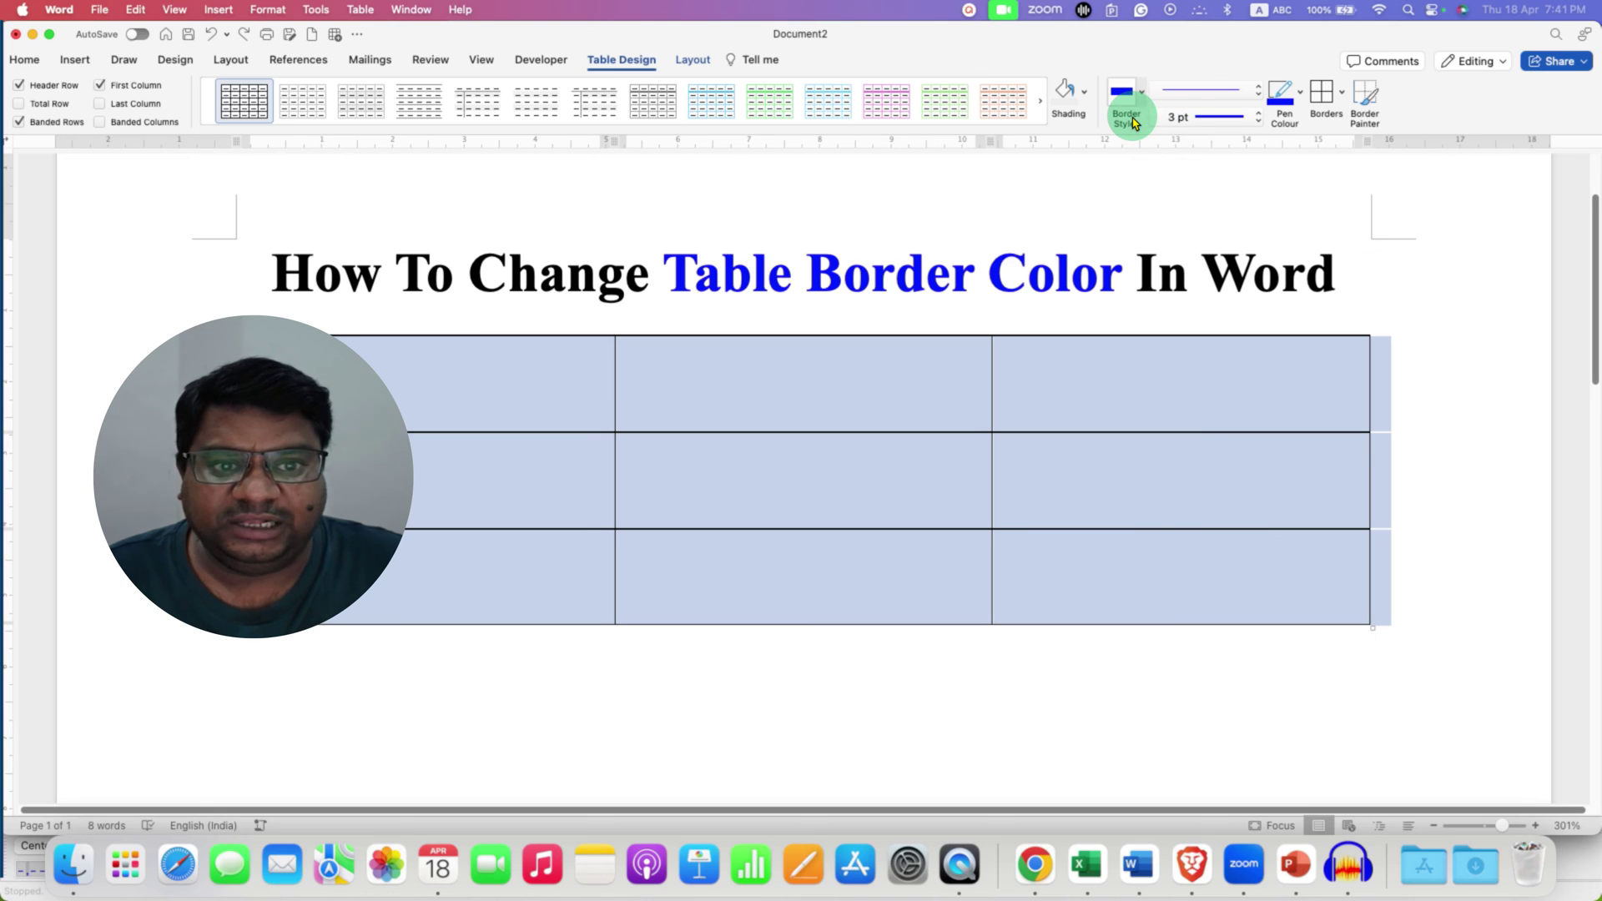
left_click(1212, 97)
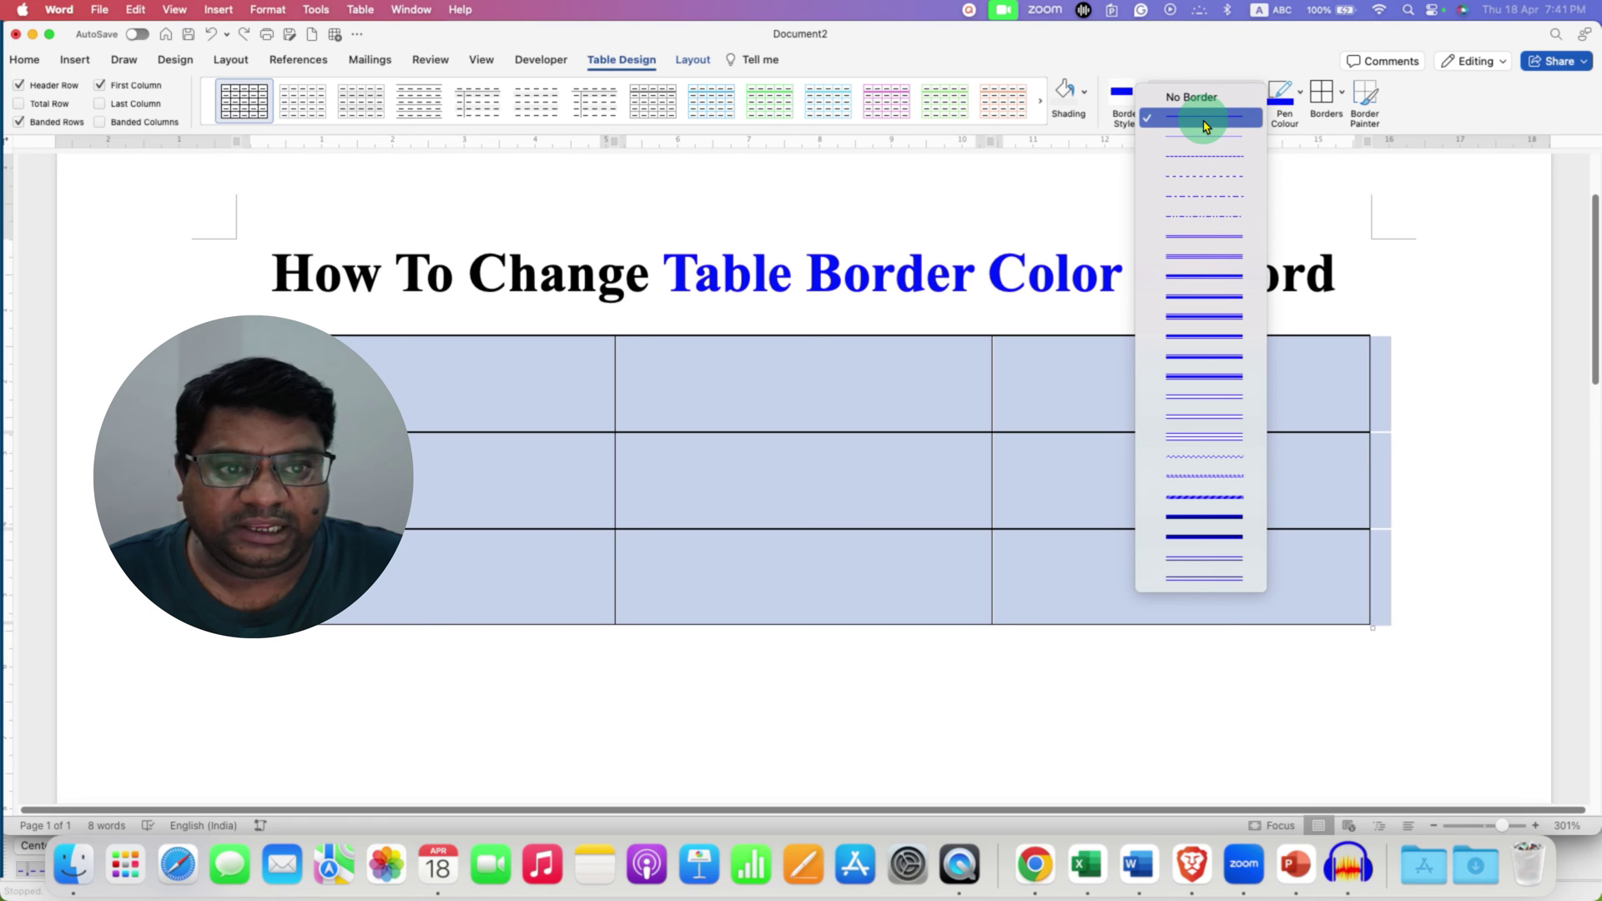
left_click(1203, 122)
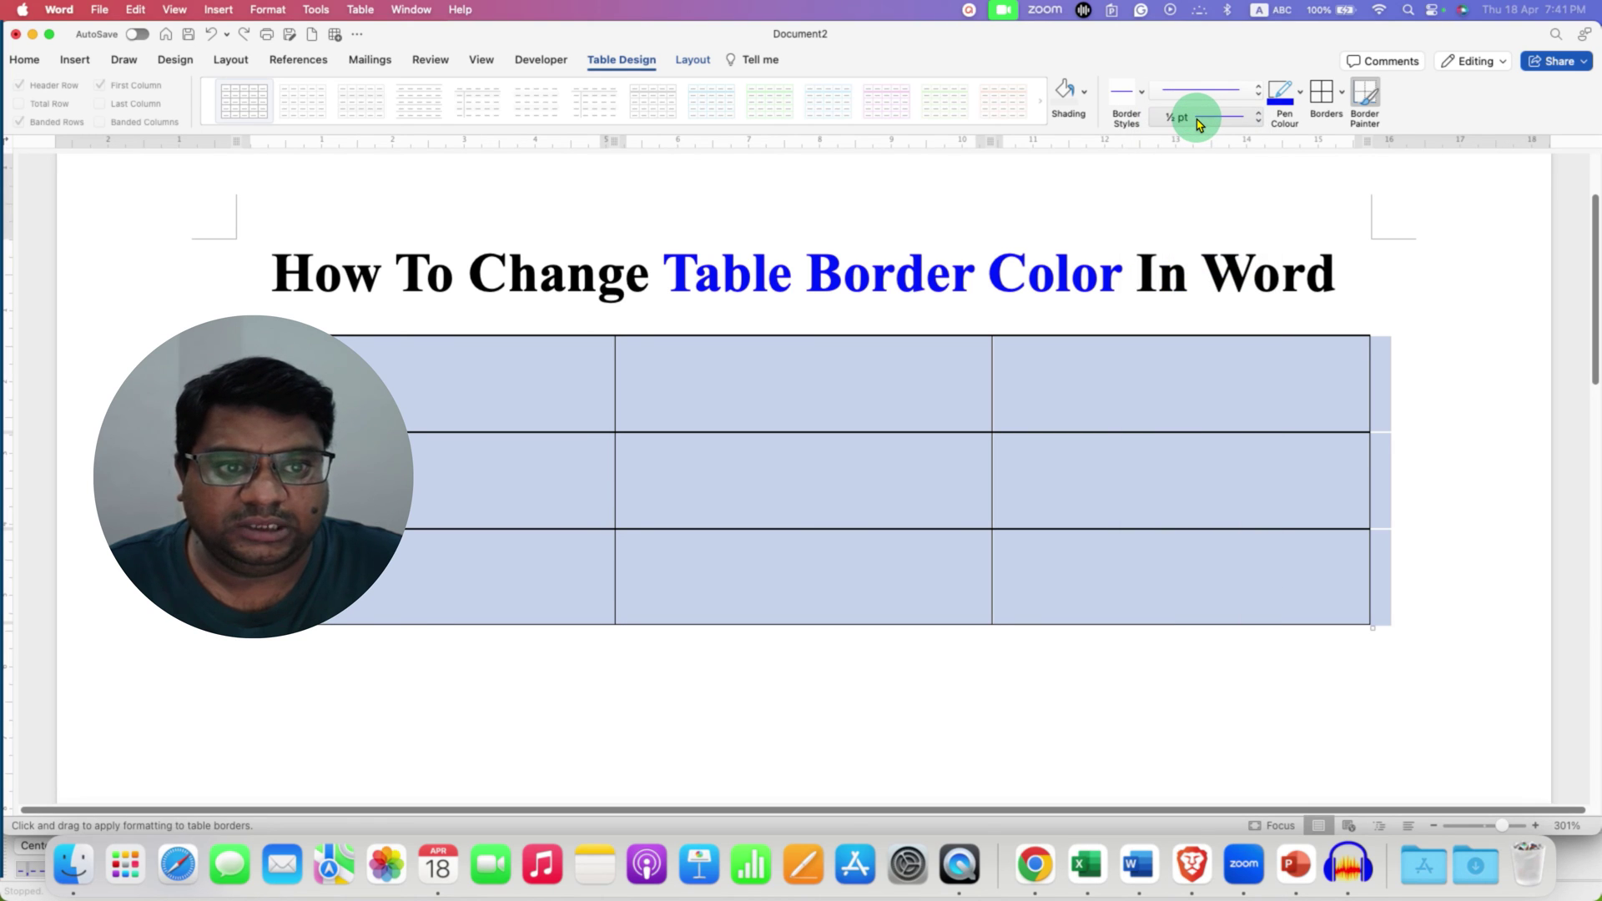
left_click(1200, 121)
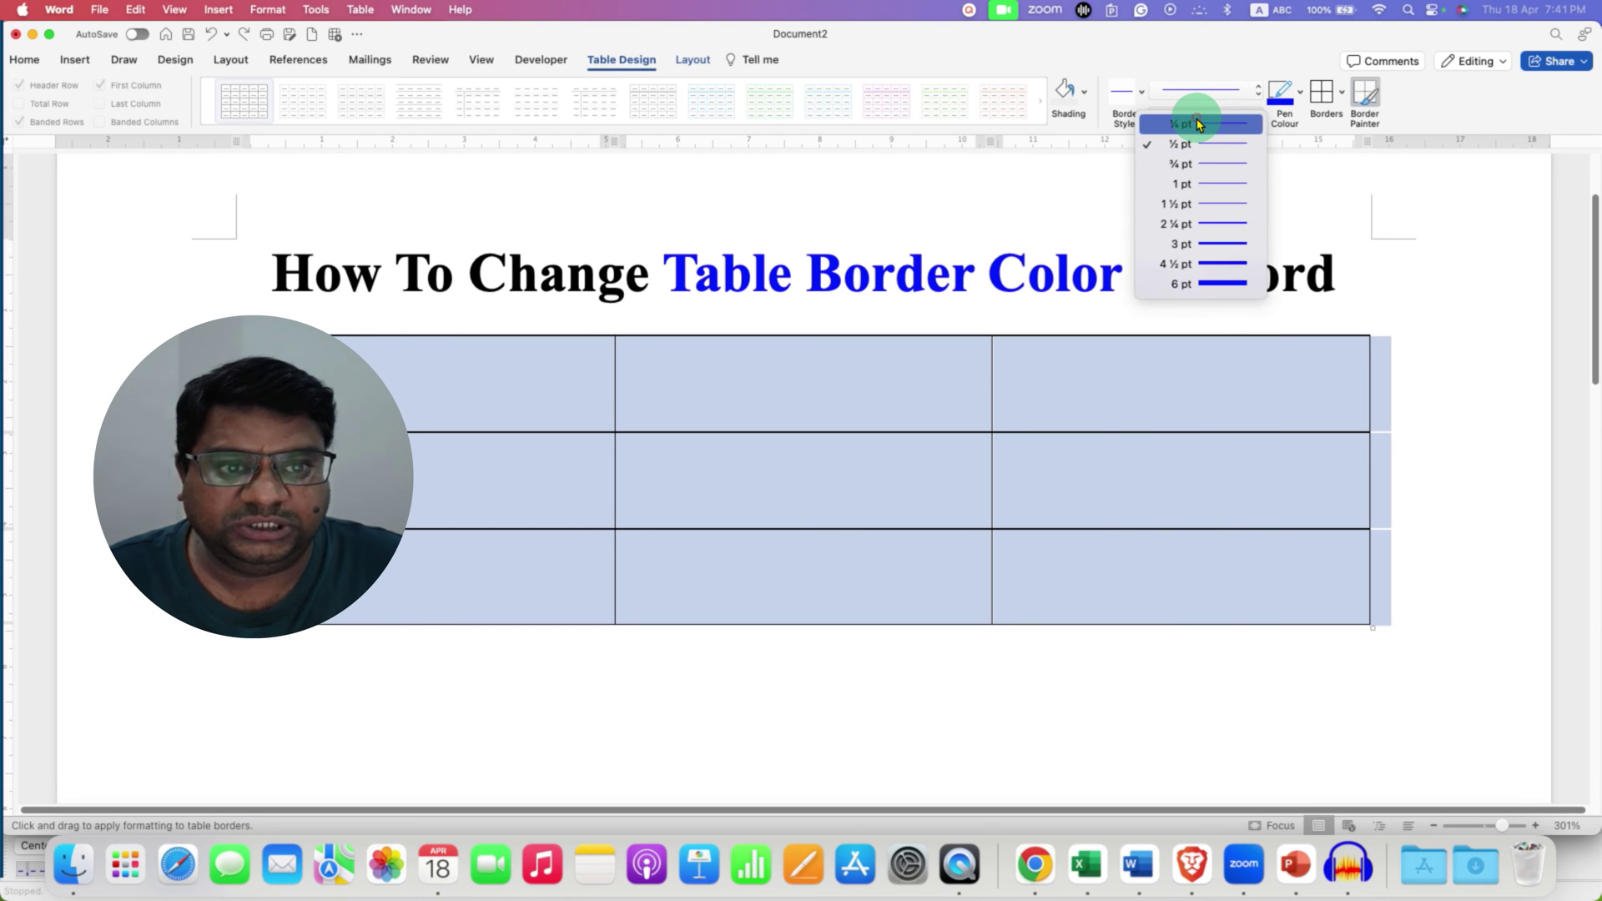
left_click(1202, 243)
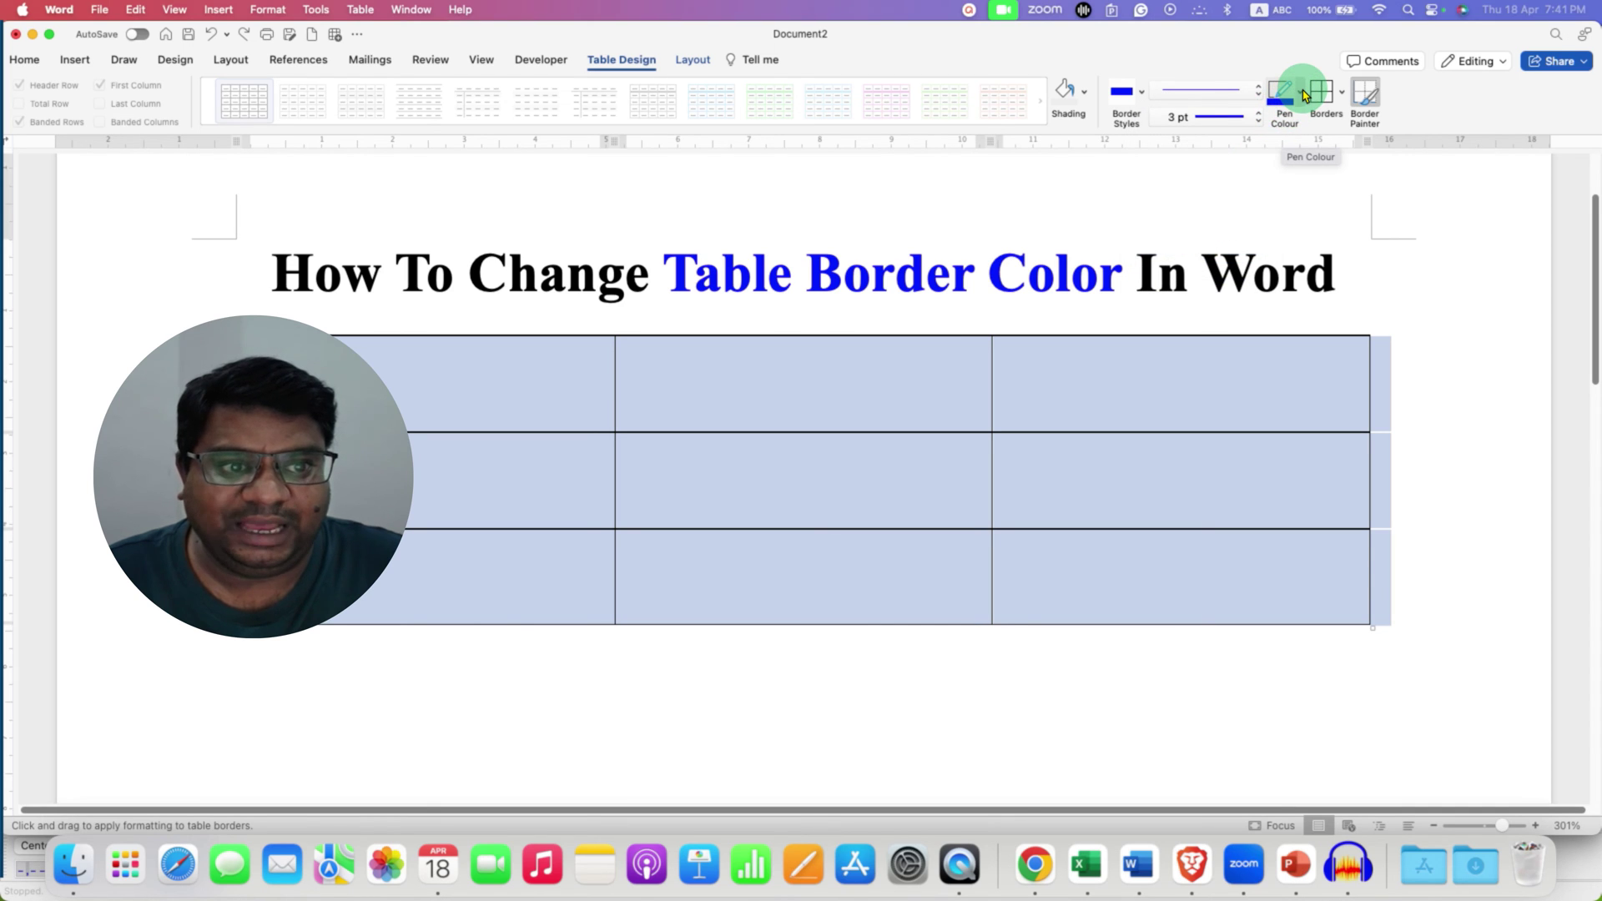
left_click(1305, 93)
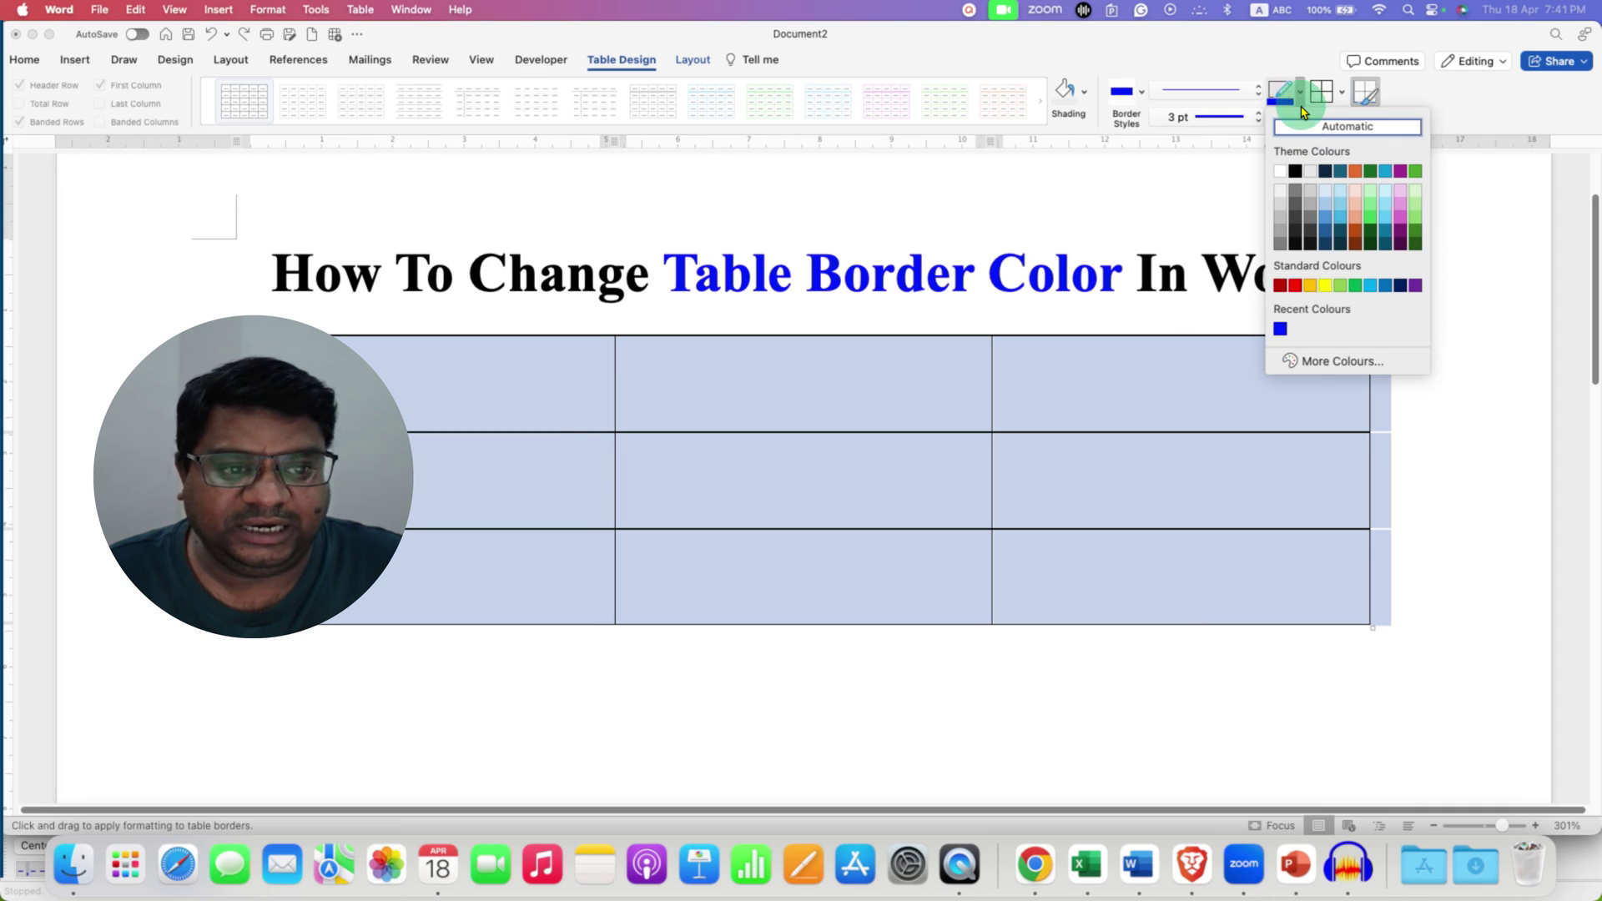
left_click(1296, 287)
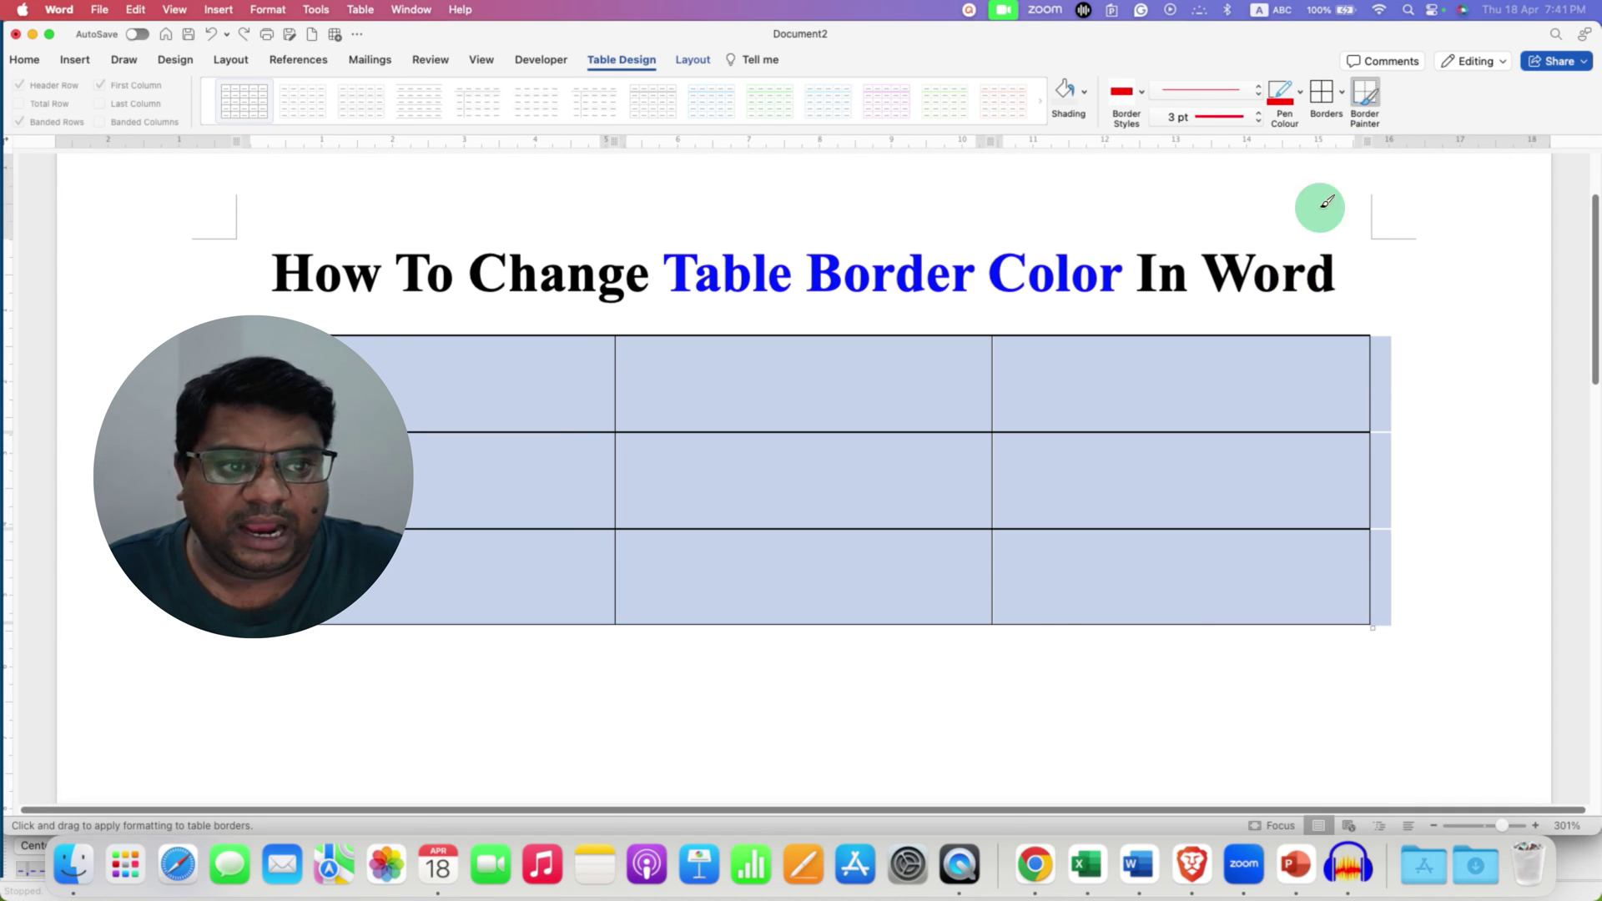
- Apply the red 3 pt pen to All Borders, then place the caret in the top-right cell
left_click(1344, 94)
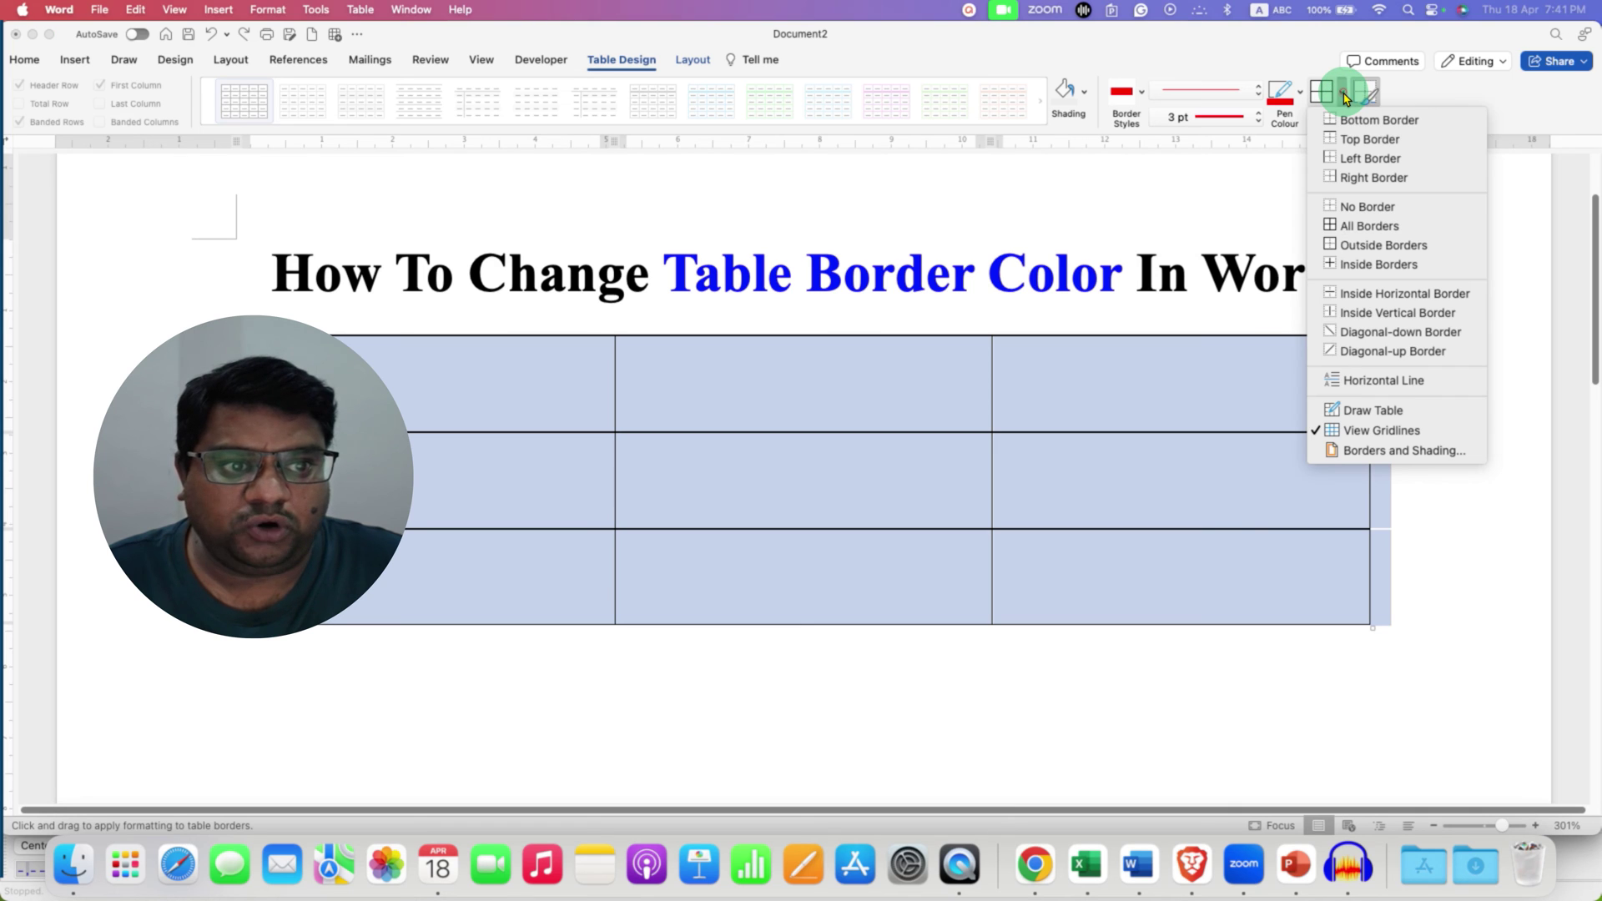
left_click(1410, 231)
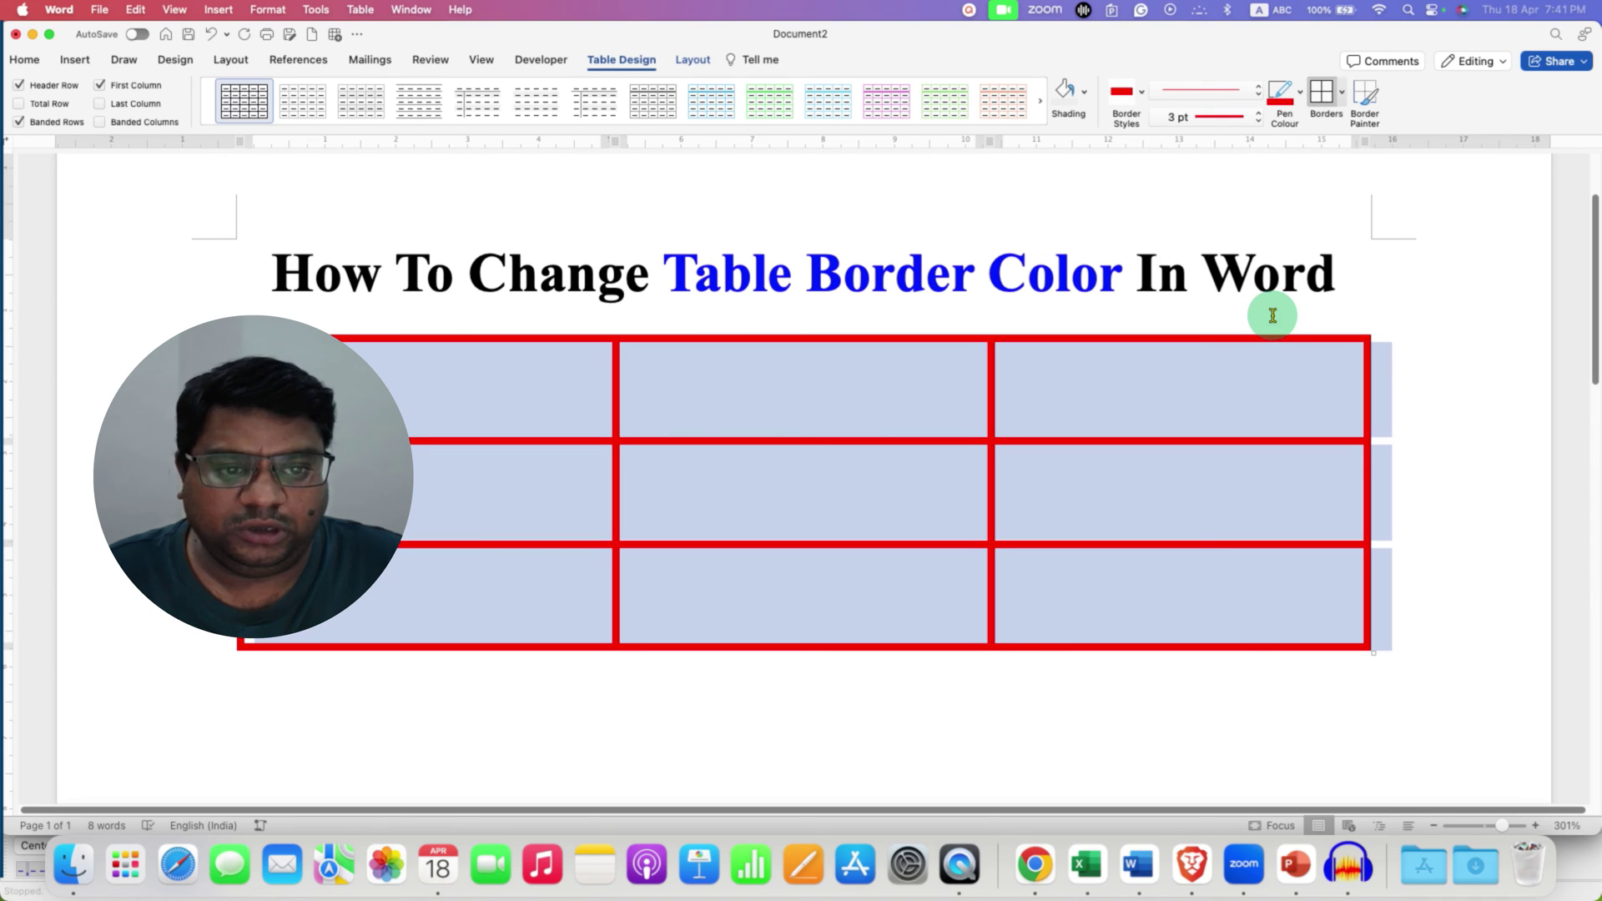
left_click(1206, 396)
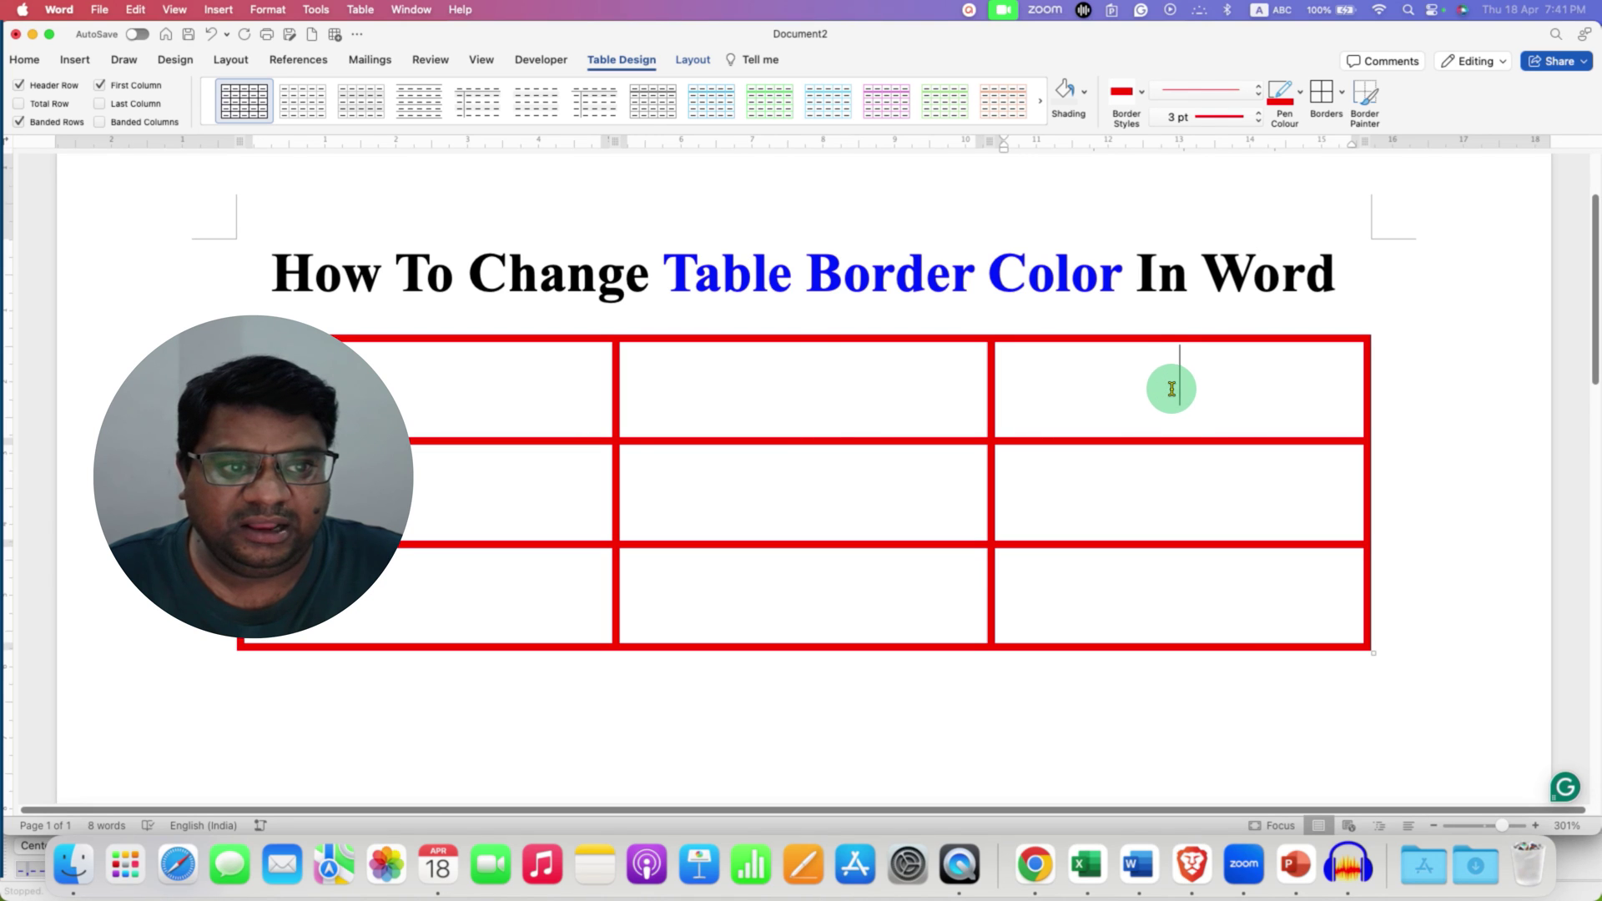
- Outline the top-right cell with All Borders using the recent blue 3 pt pen
left_click(1303, 93)
left_click_drag(1307, 97, 1282, 334)
left_click(1281, 333)
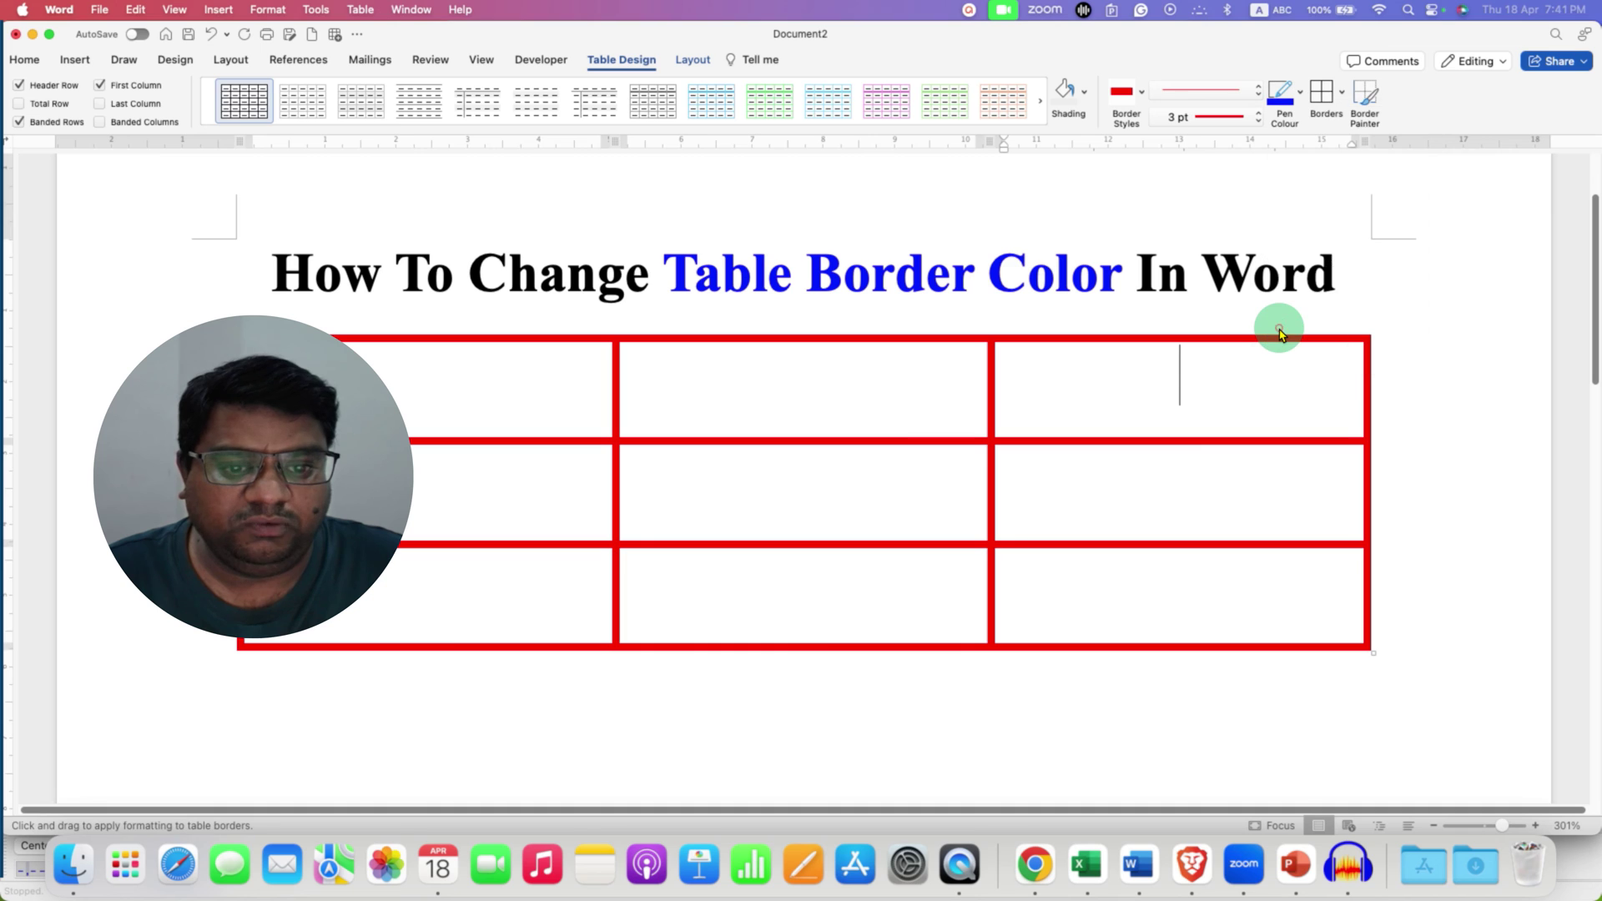
left_click(1334, 100)
left_click(1360, 234)
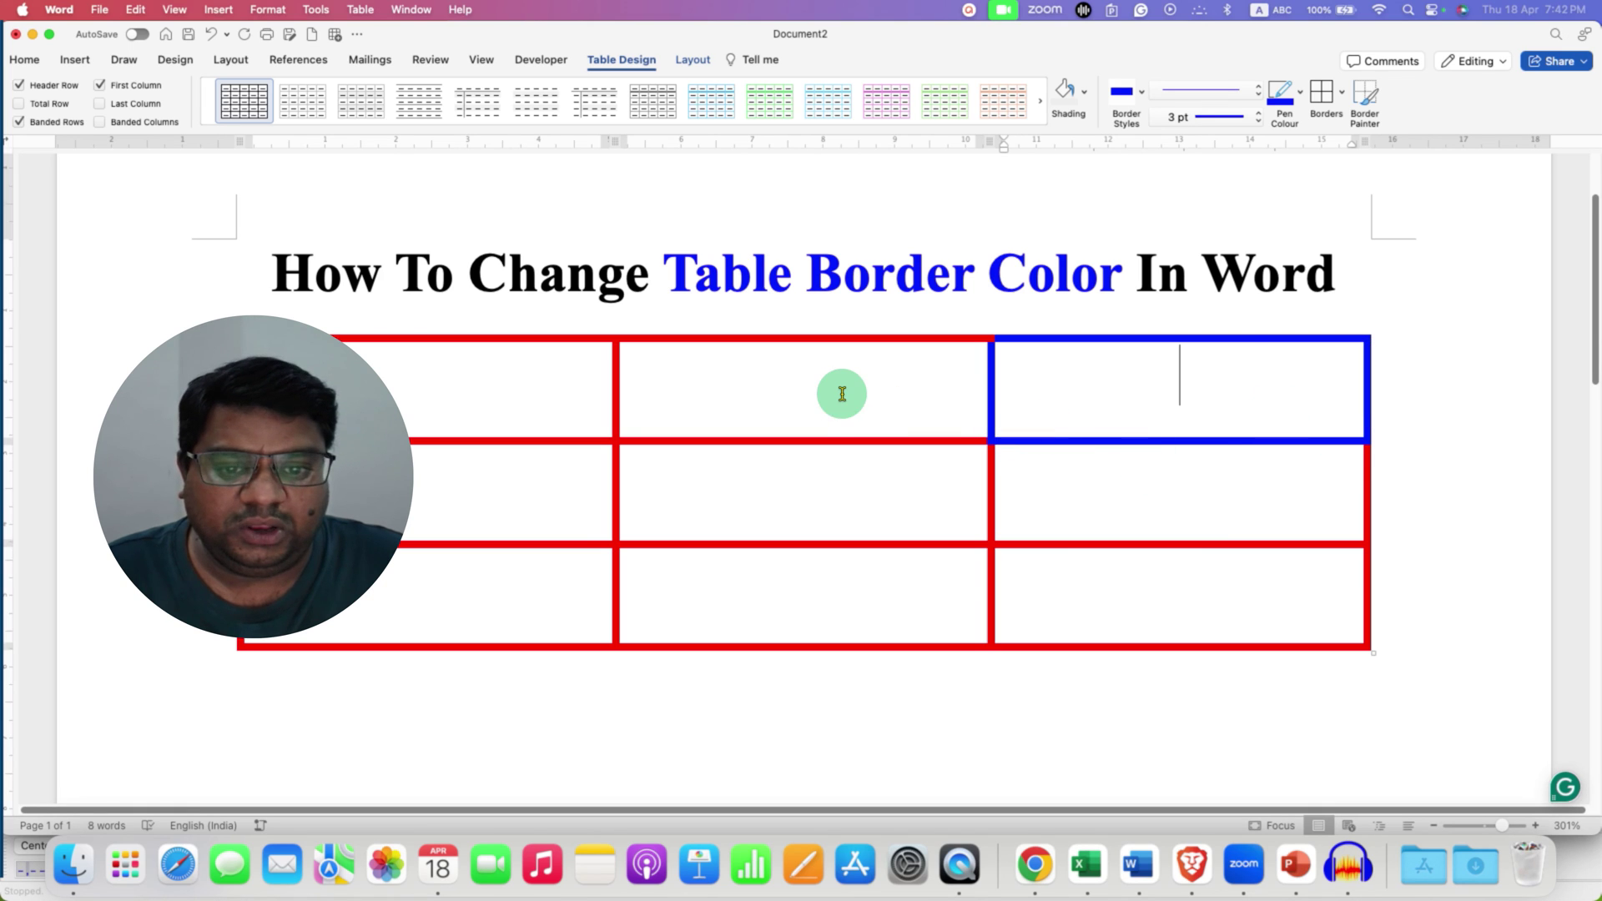
- Select the table's middle and right columns
left_click_drag(833, 387, 1085, 500)
left_click(1171, 586)
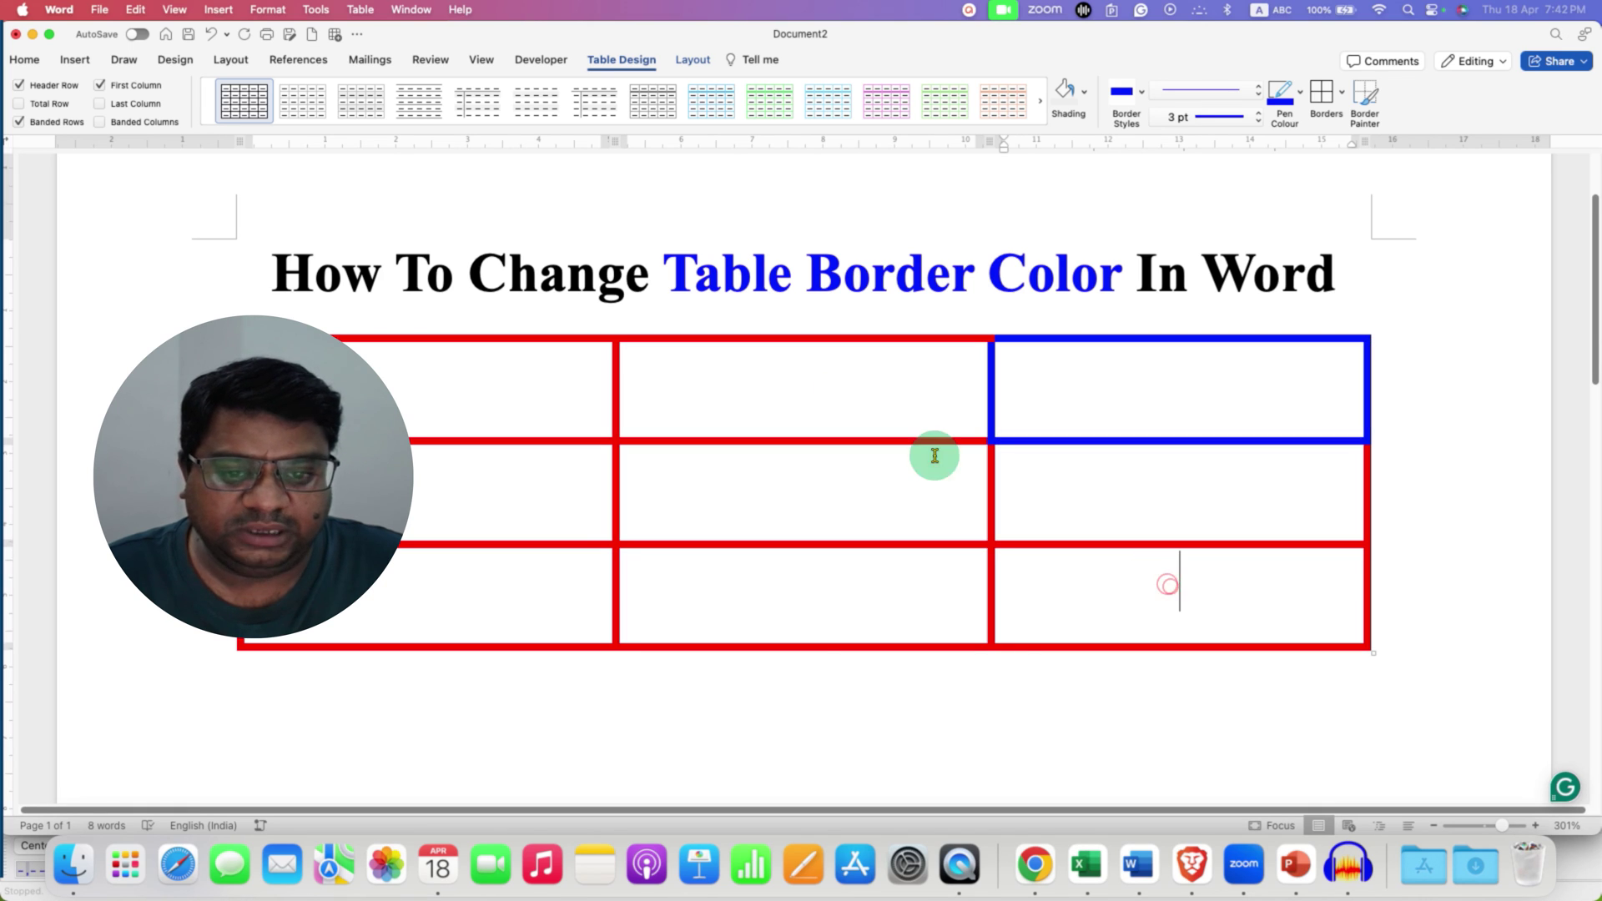
left_click_drag(834, 396, 1154, 512)
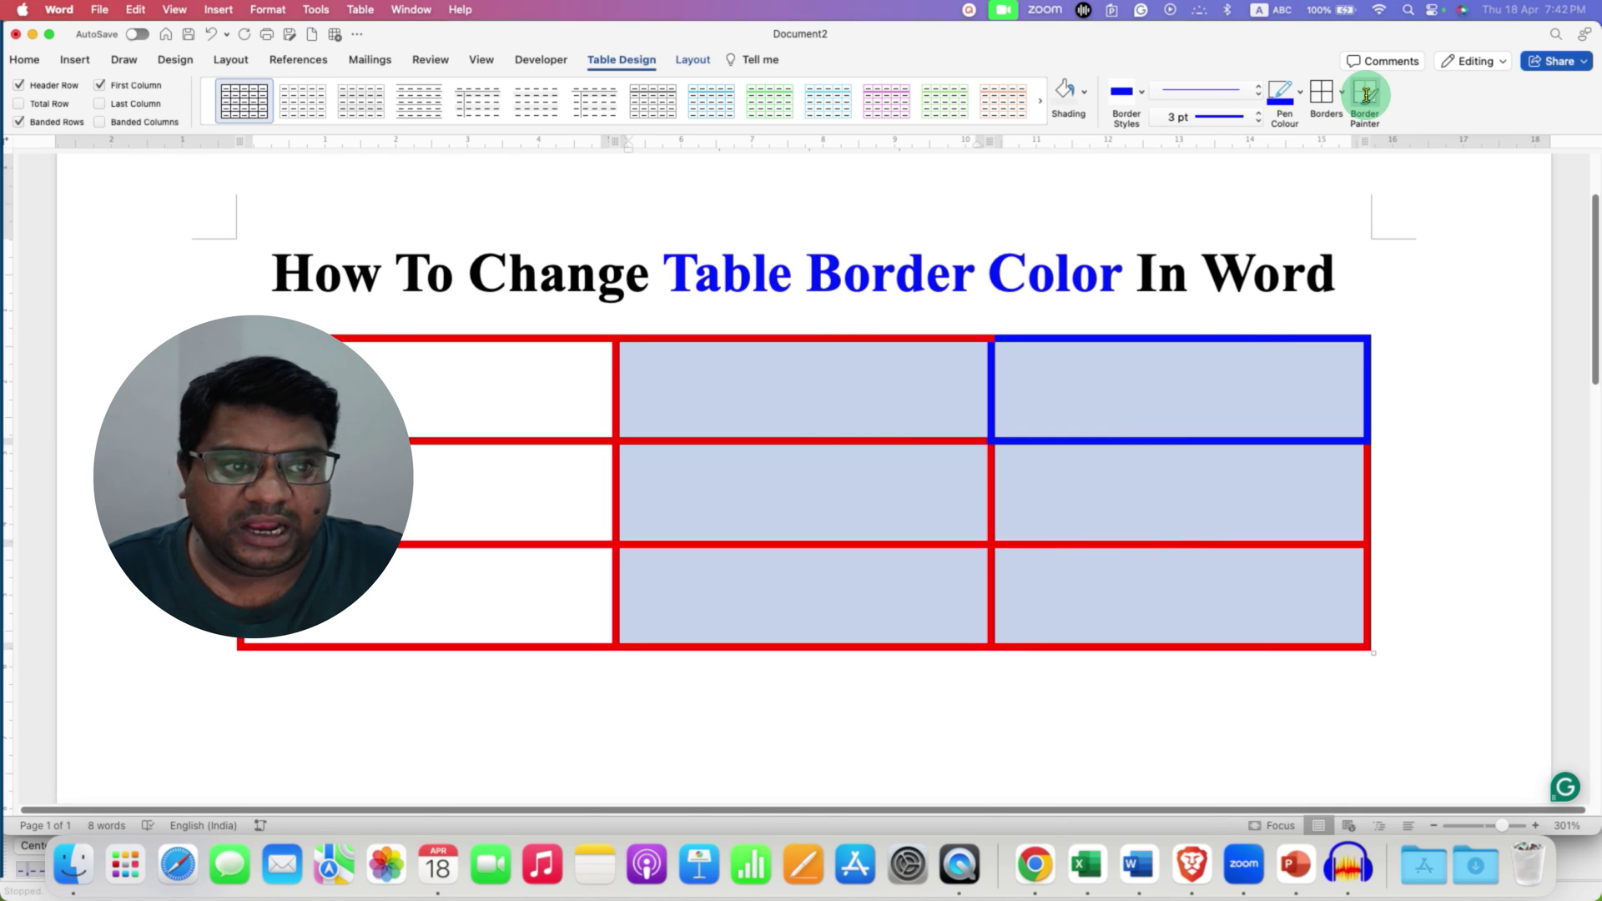
- Switch the pen colour to green and apply All Borders to the selected columns
left_click(1299, 103)
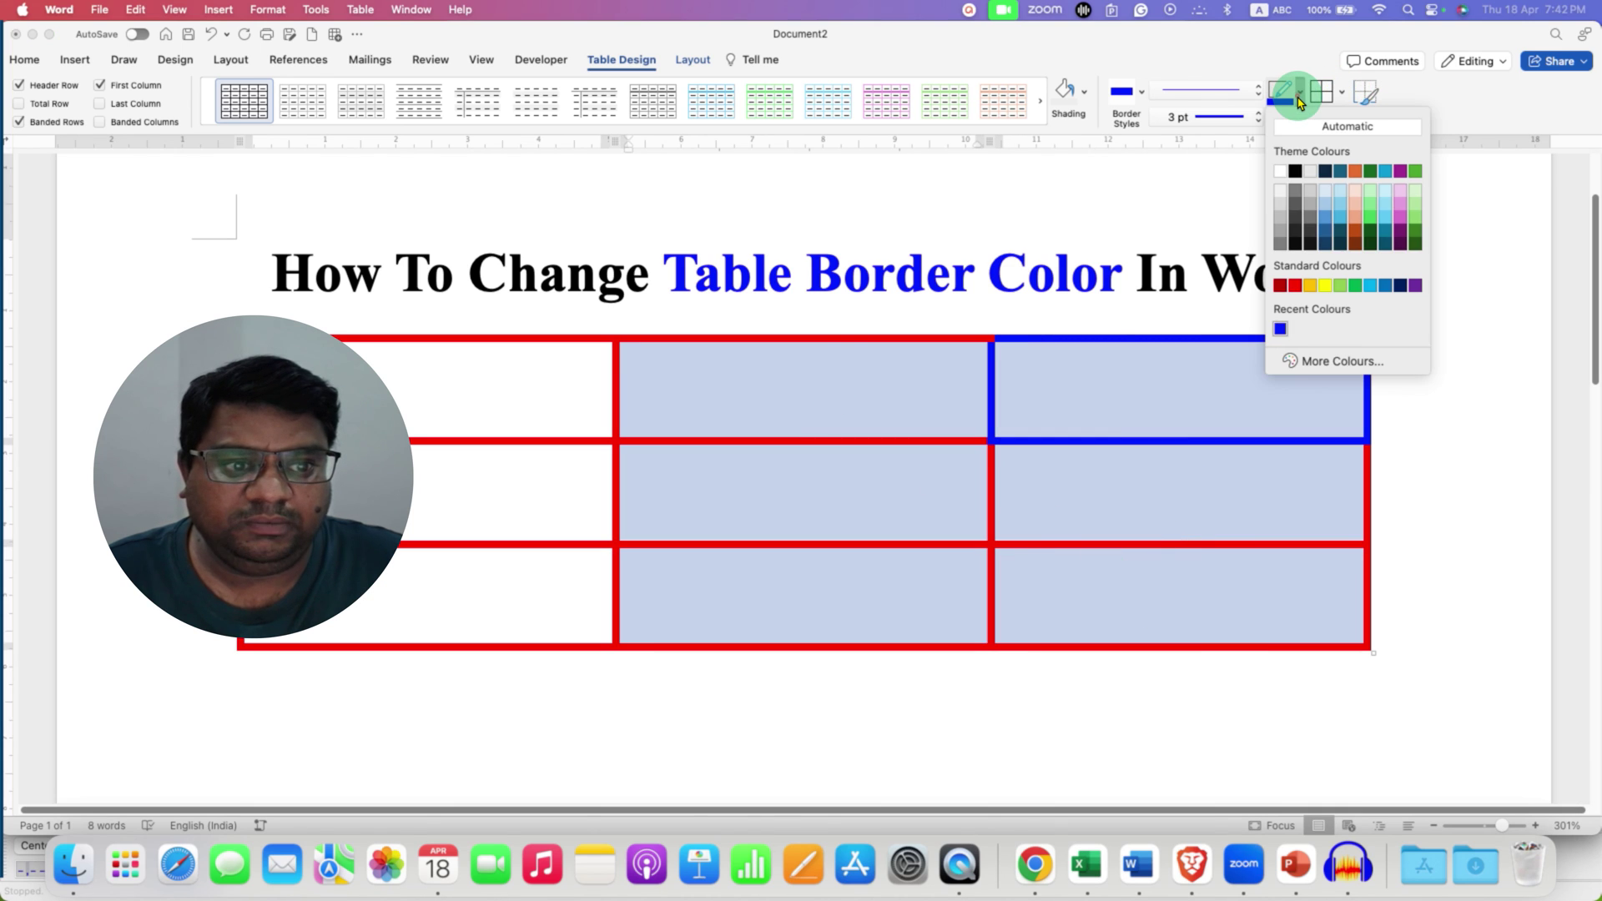
left_click(1357, 288)
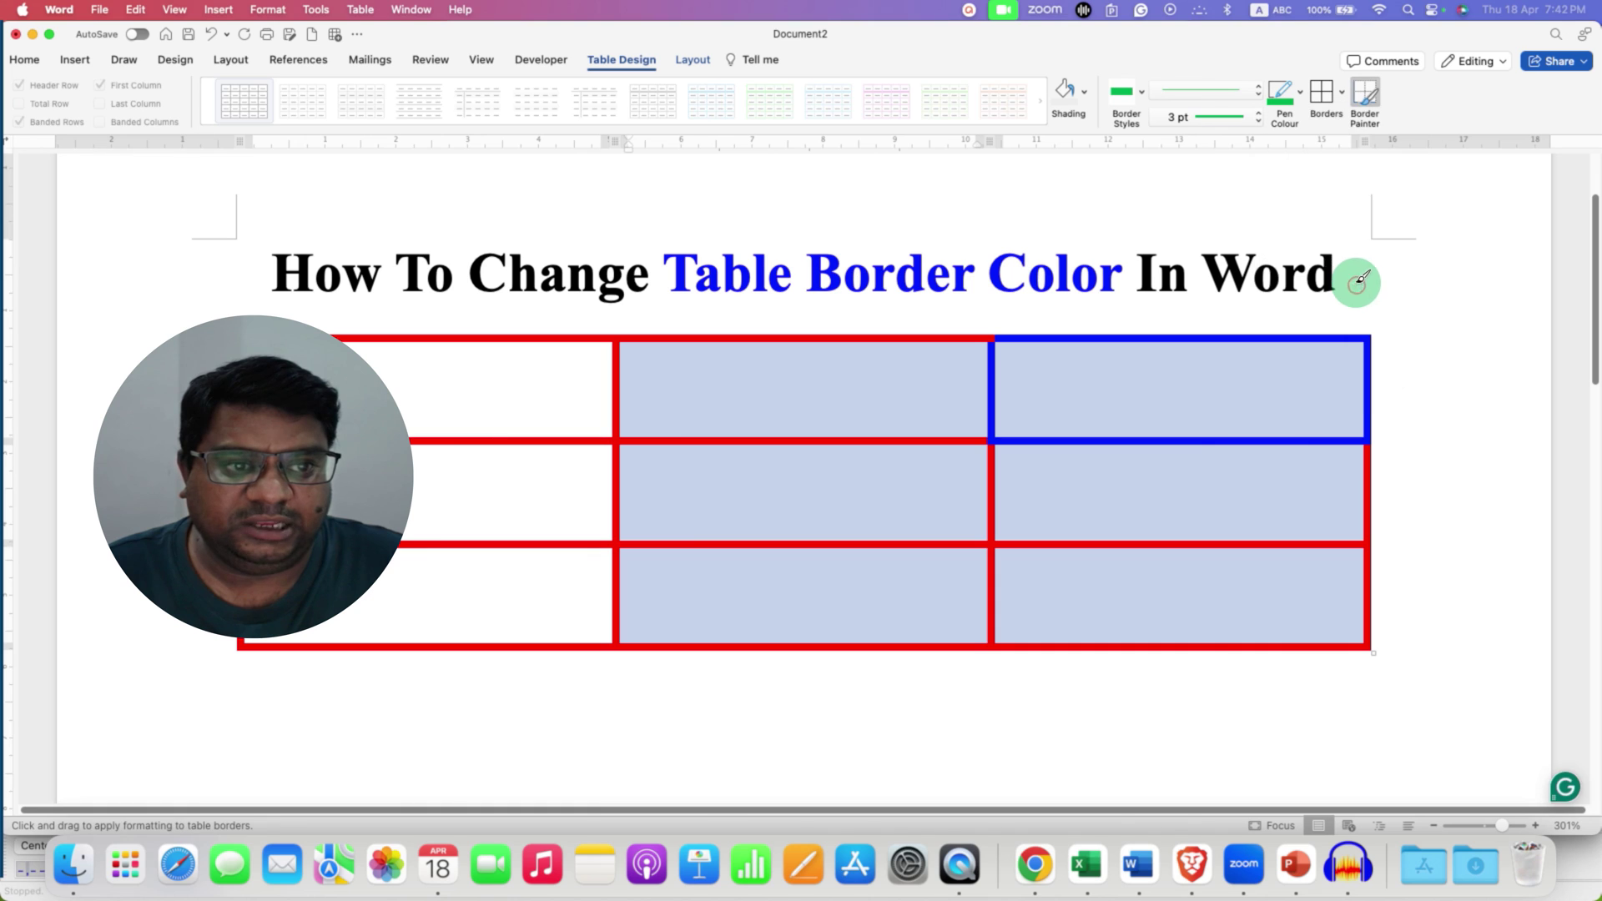
left_click(1345, 94)
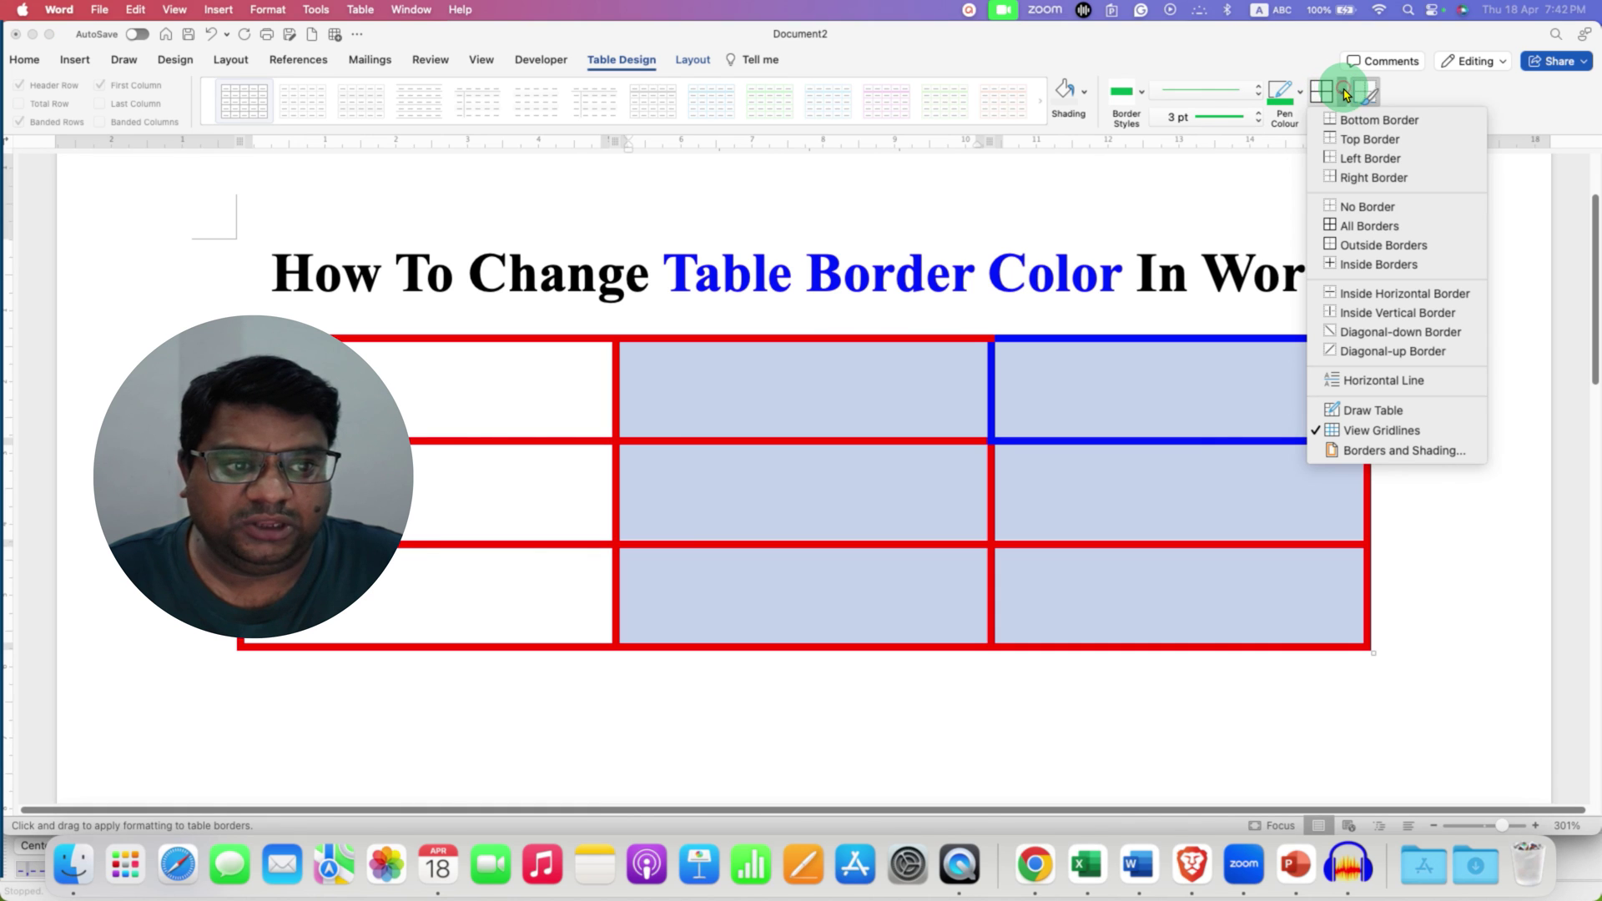
left_click(1373, 228)
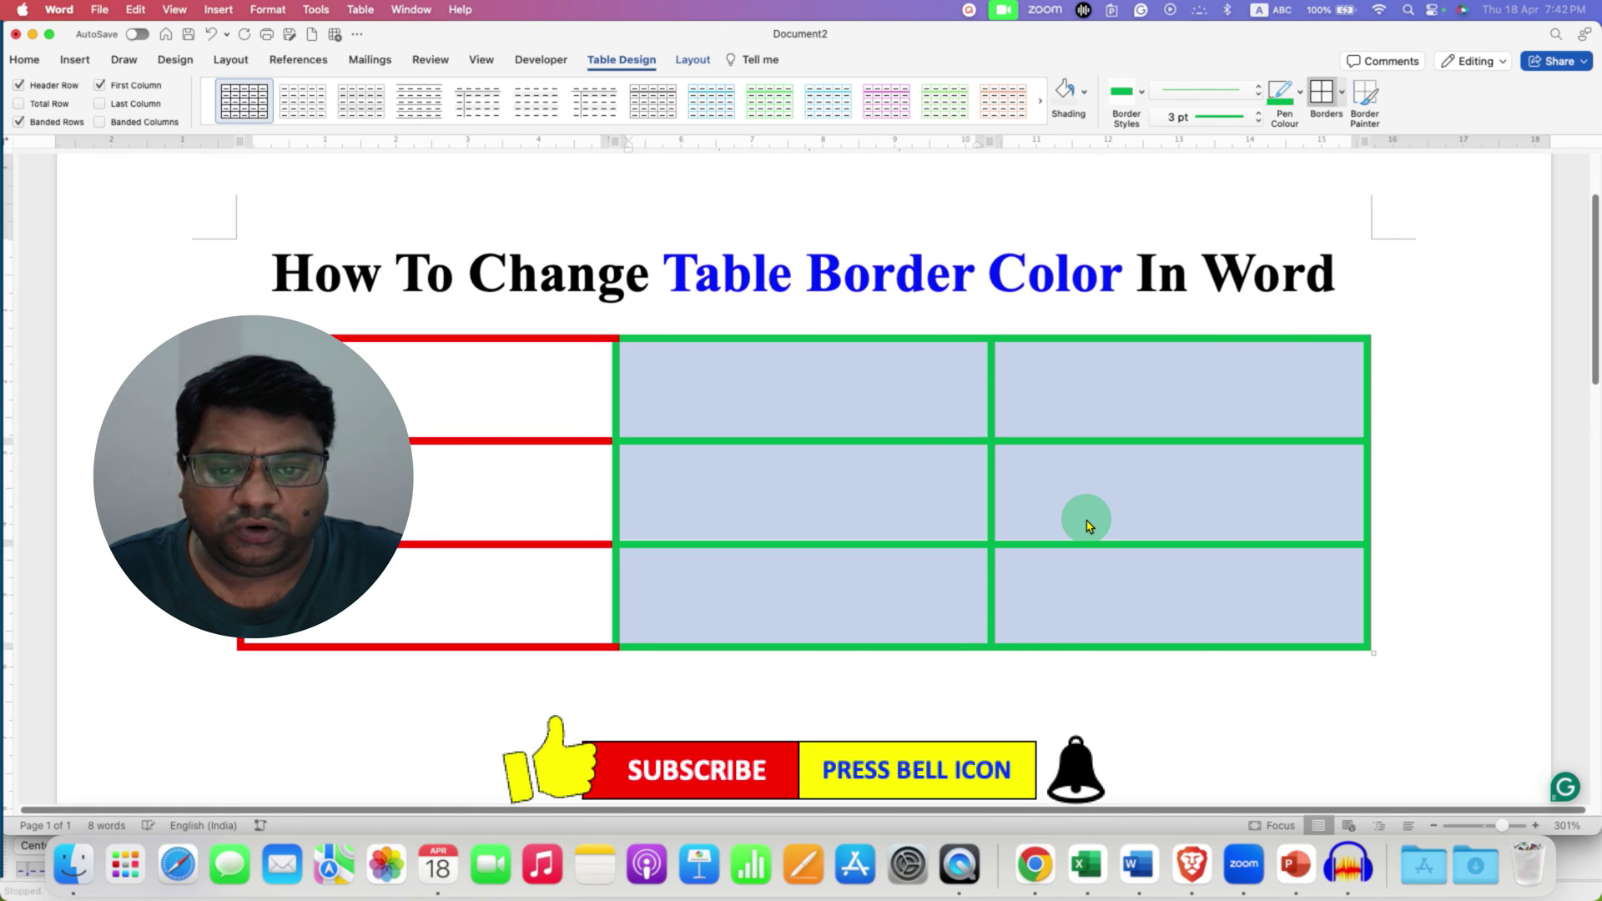